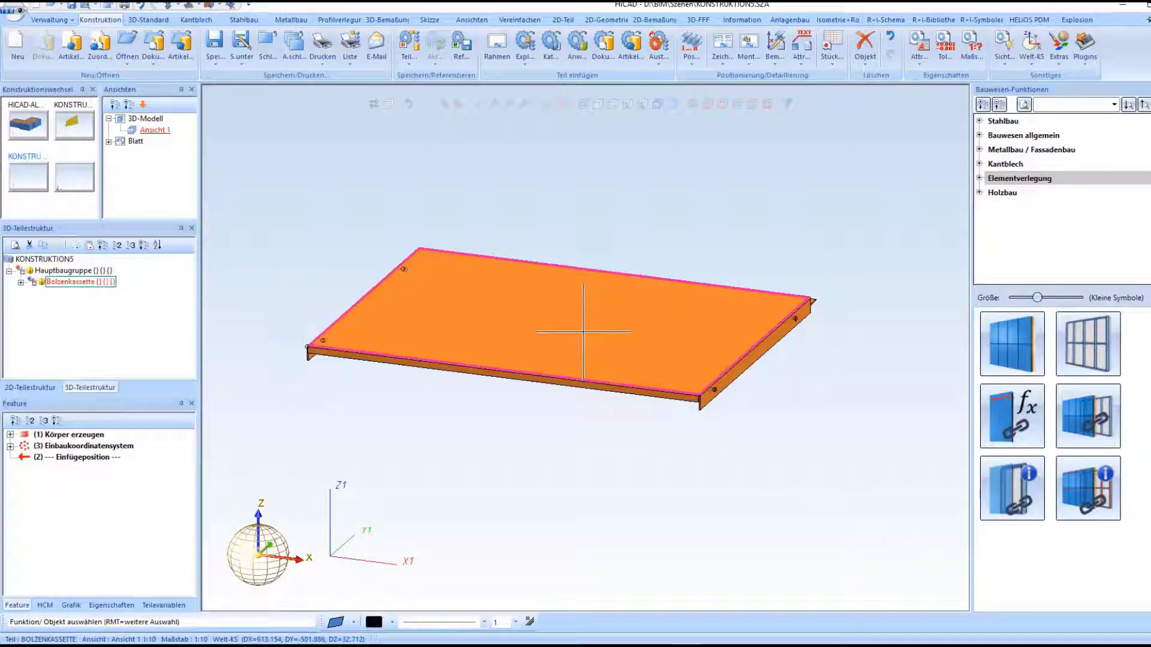
# Step: Expand the Bolzenkassette assembly, select its Alublech 3mm sheet and view it from above
pyautogui.moveTo(583, 331)
pyautogui.mouseDown(button='middle')
pyautogui.moveTo(548, 272)
pyautogui.moveTo(501, 292)
pyautogui.moveTo(528, 340)
pyautogui.moveTo(584, 340)
pyautogui.mouseUp(button='middle')
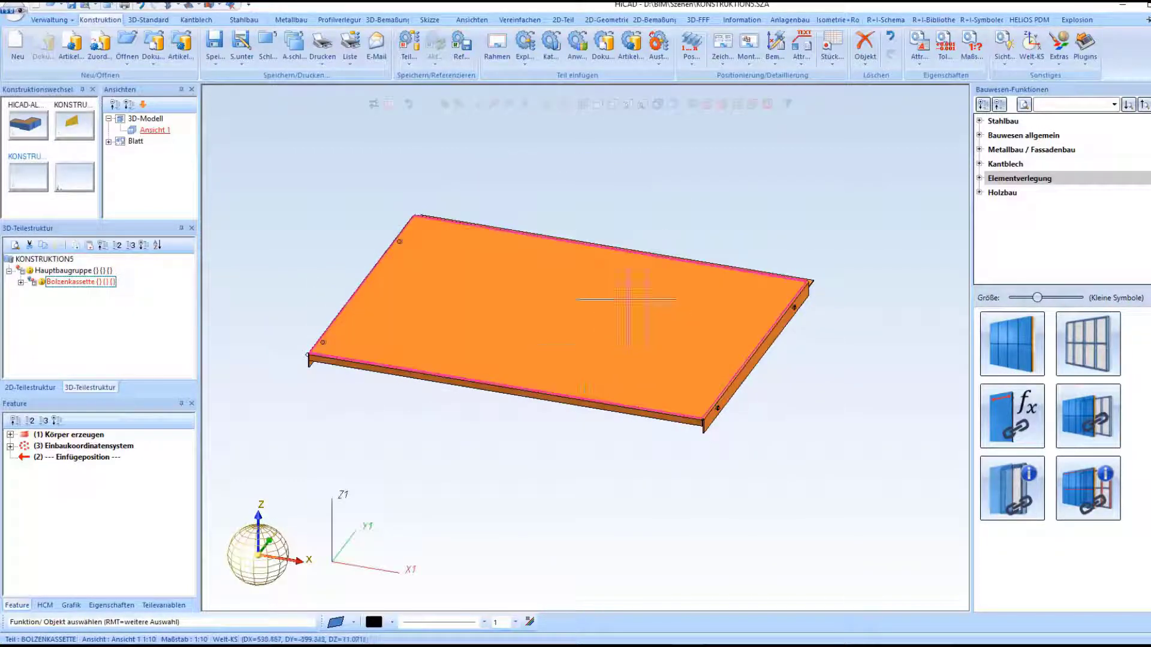
pyautogui.click(21, 282)
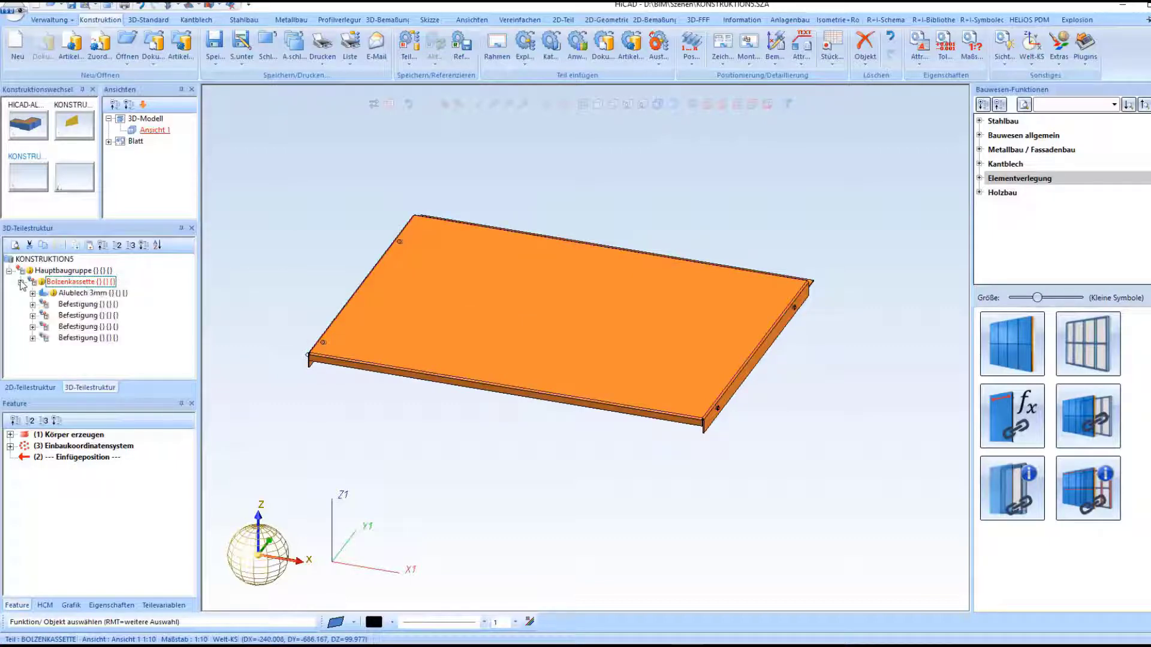
pyautogui.click(79, 293)
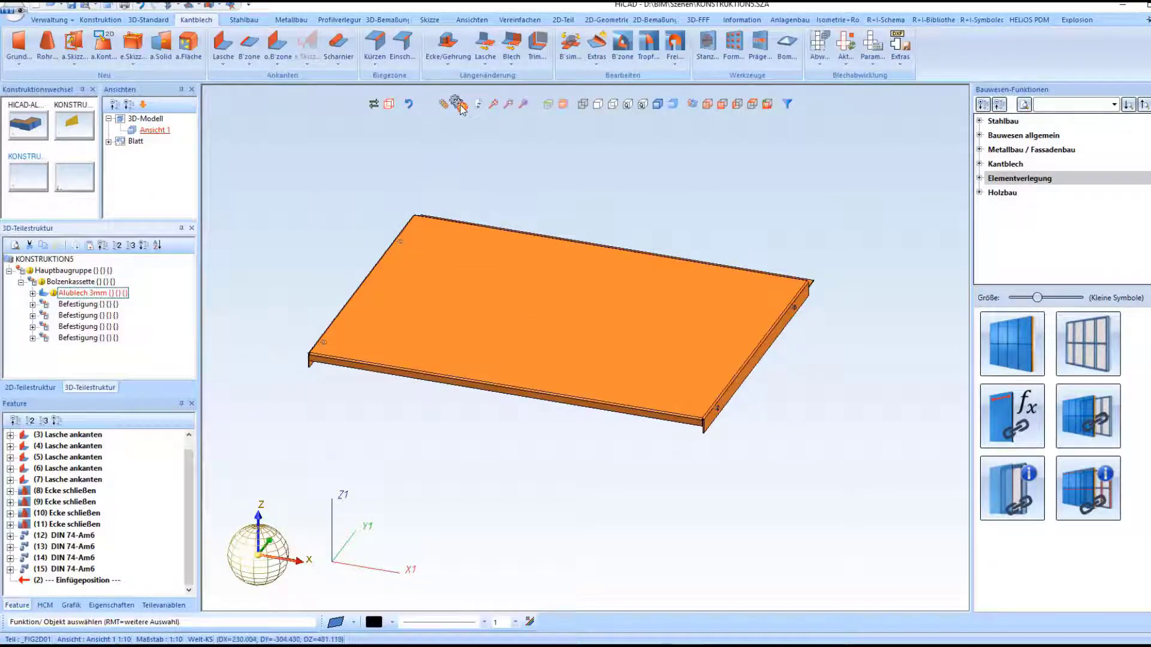
pyautogui.click(750, 105)
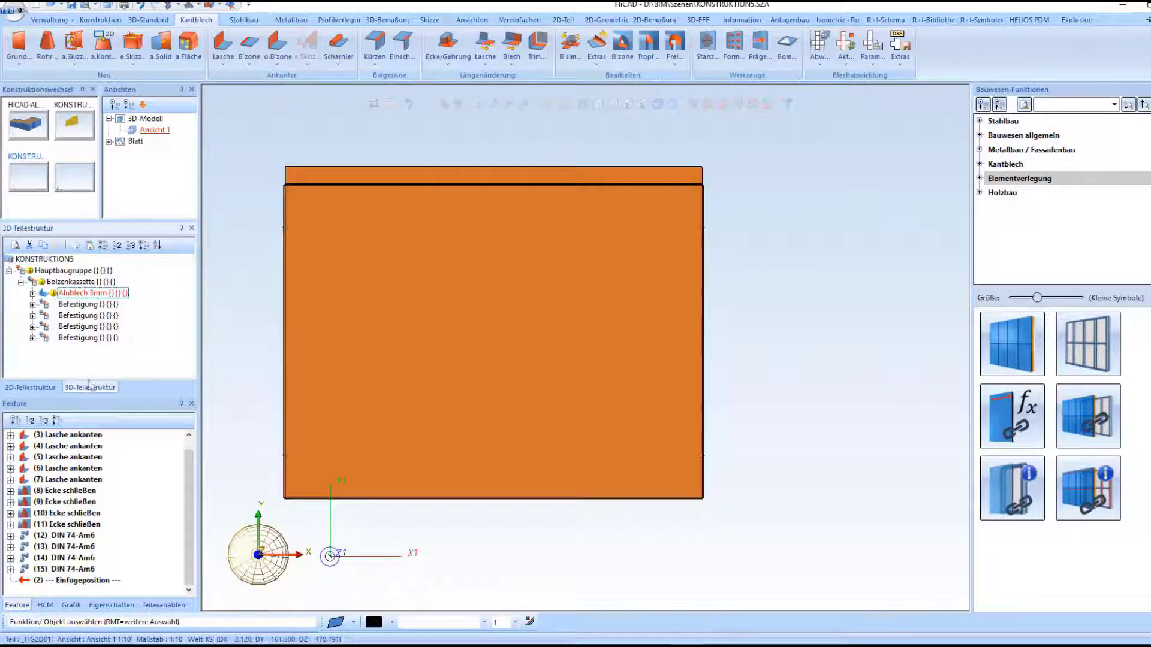
# Step: Open the sketch of the Blech aus Skizze feature for editing, examine its width and height dimensions, and accept the sketch
pyautogui.scroll(1, 191, 455)
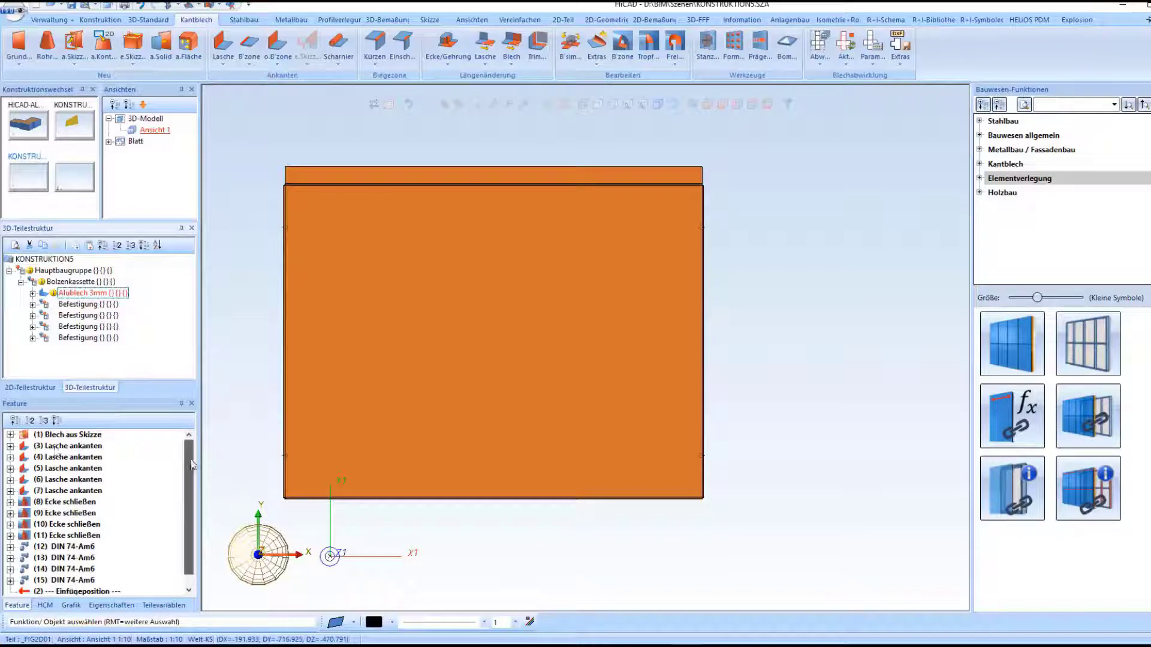
pyautogui.click(10, 436)
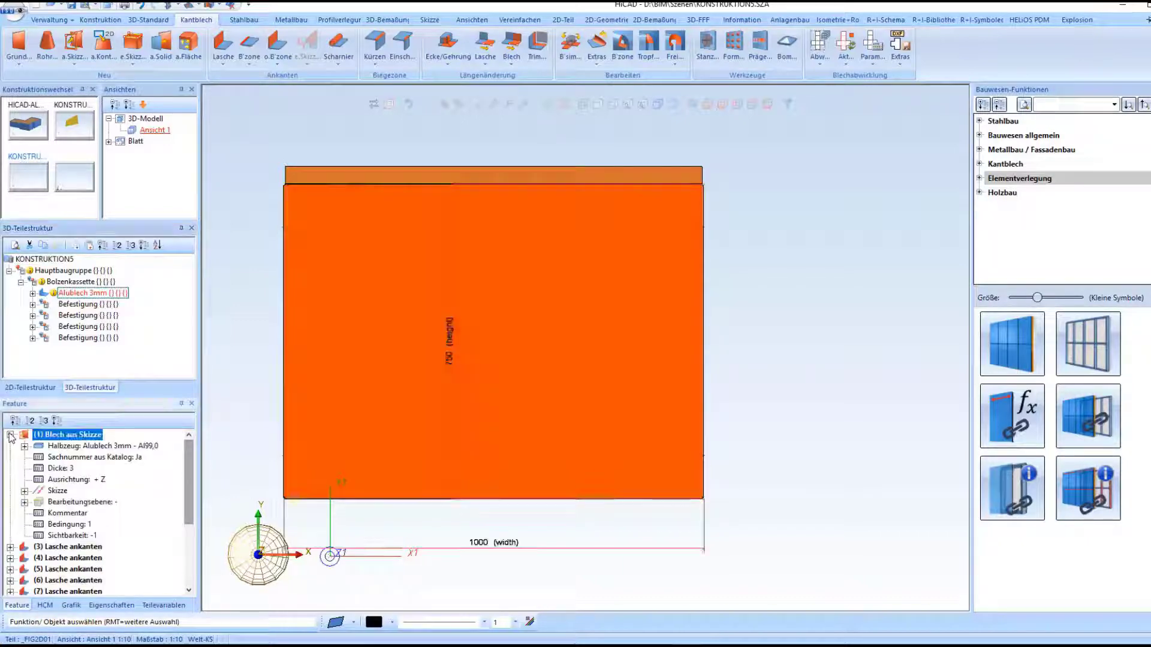
pyautogui.click(24, 491)
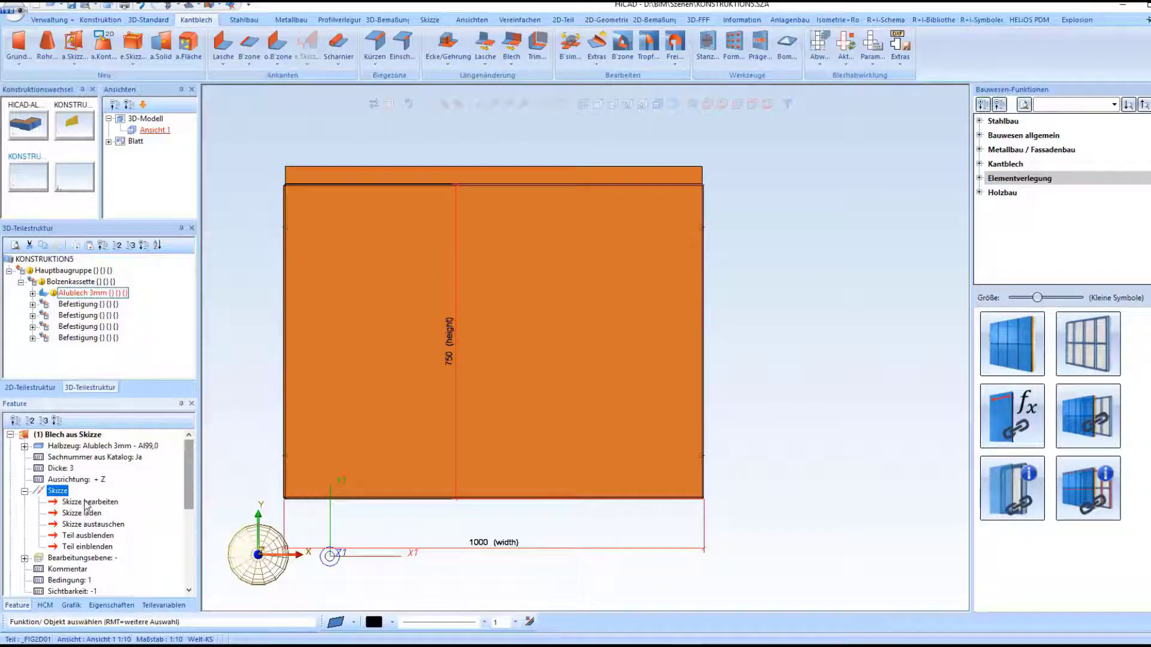
pyautogui.doubleClick(85, 505)
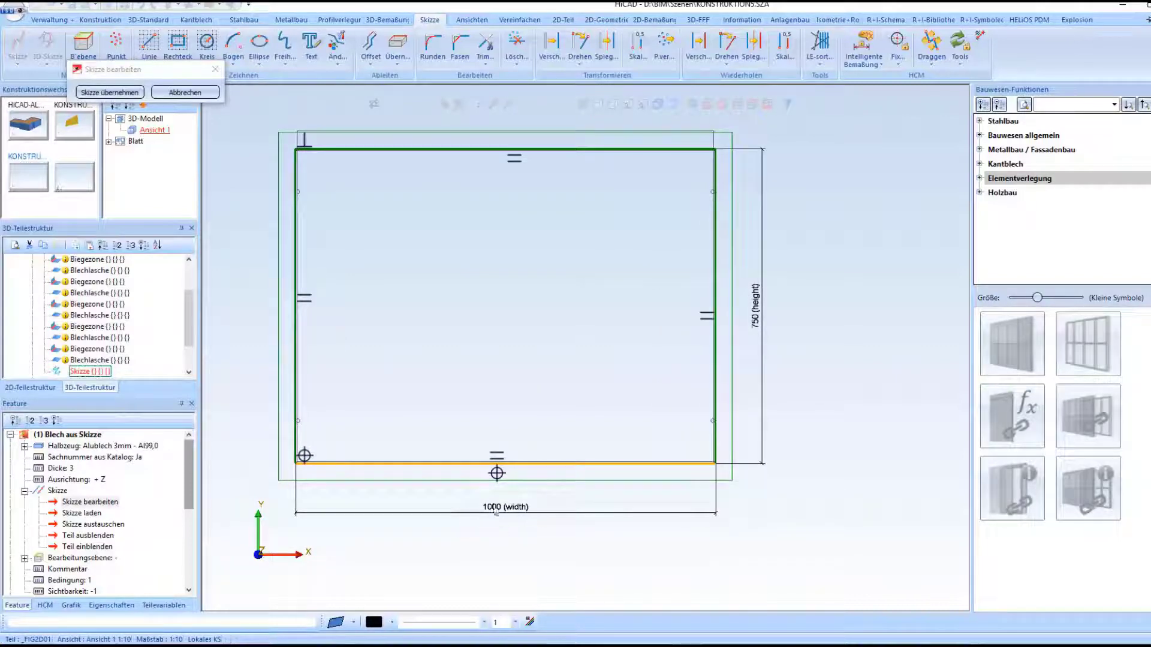
pyautogui.scroll(4, 695, 365)
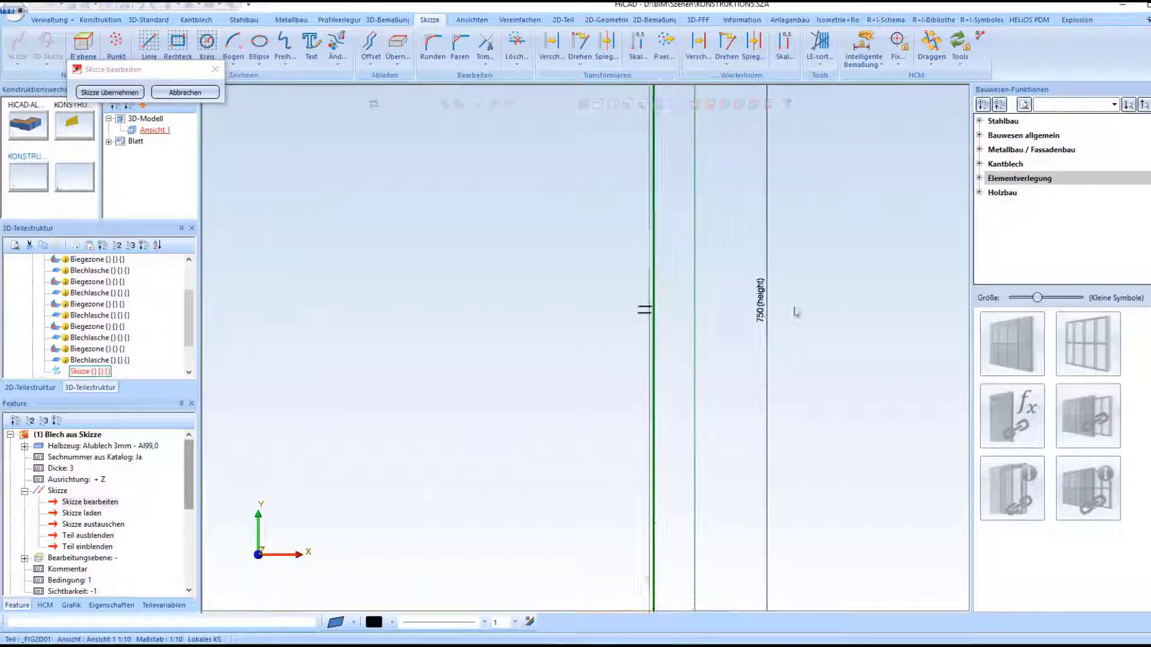
pyautogui.scroll(-4, 809, 292)
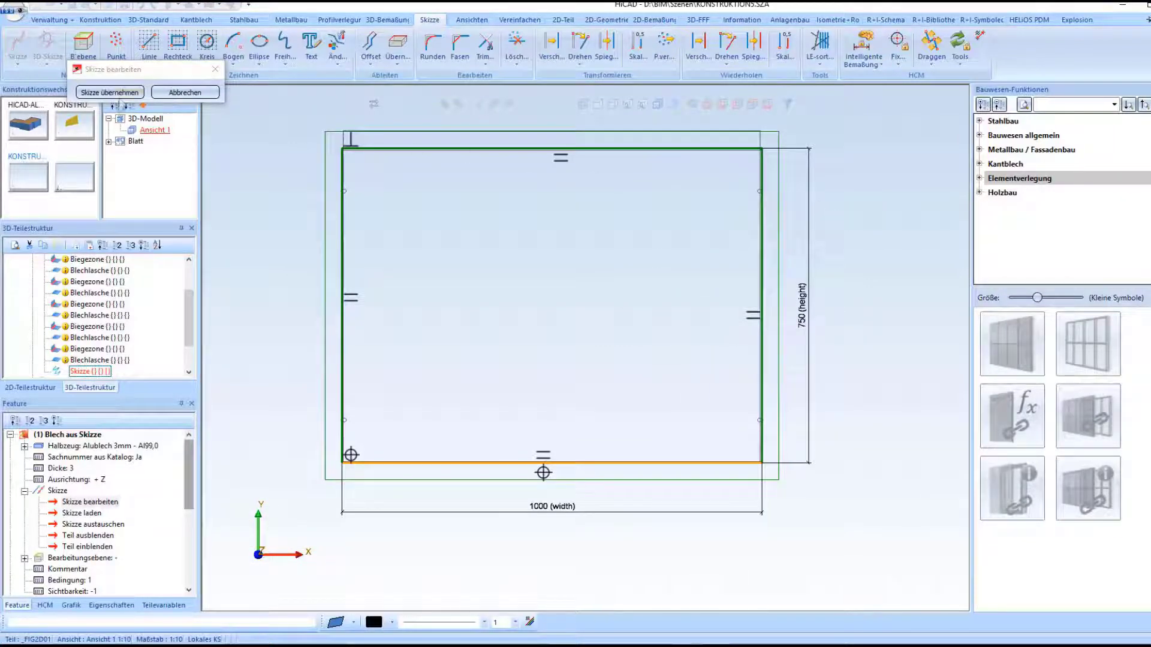
pyautogui.click(114, 94)
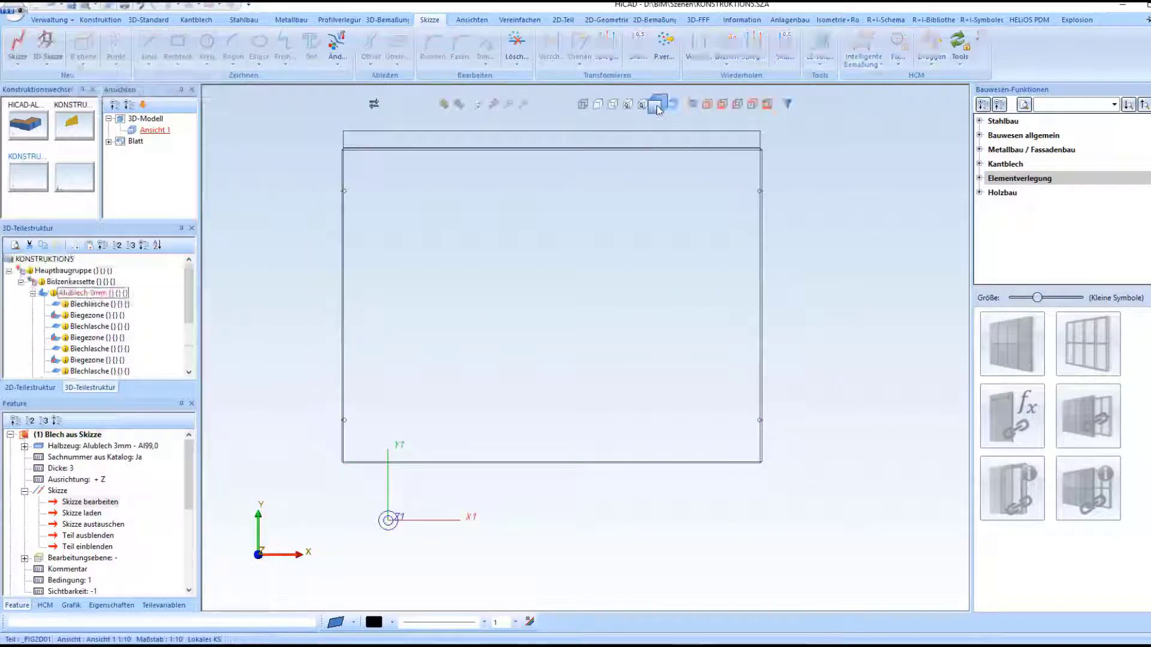
# Step: Return the Bolzenkassette to an axonometric view and inspect the parts of a Befestigung fastener on its side flange from below
pyautogui.click(707, 105)
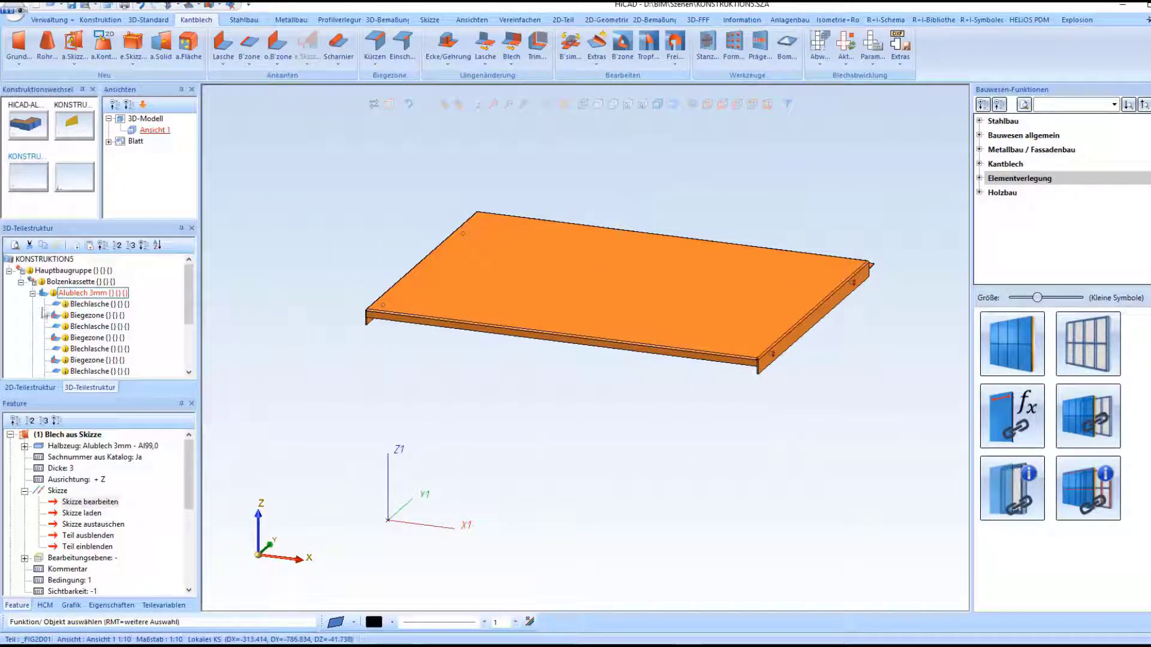
pyautogui.click(33, 293)
pyautogui.click(67, 282)
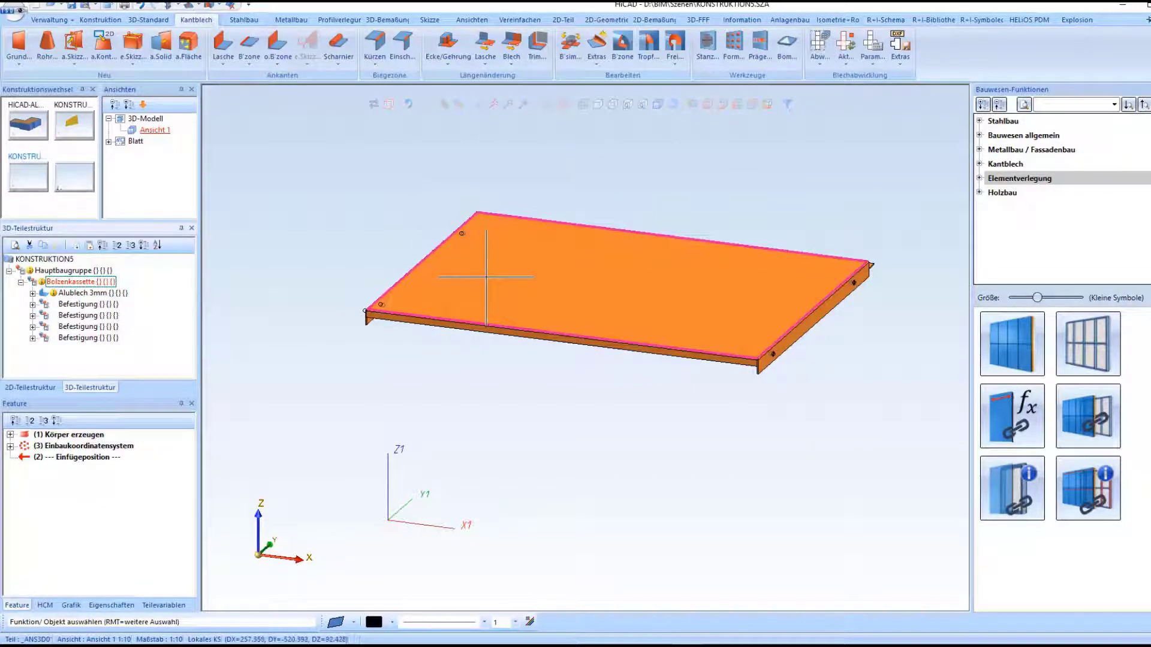
pyautogui.moveTo(462, 244)
pyautogui.mouseDown(button='middle')
pyautogui.moveTo(475, 246)
pyautogui.moveTo(462, 222)
pyautogui.mouseUp(button='middle')
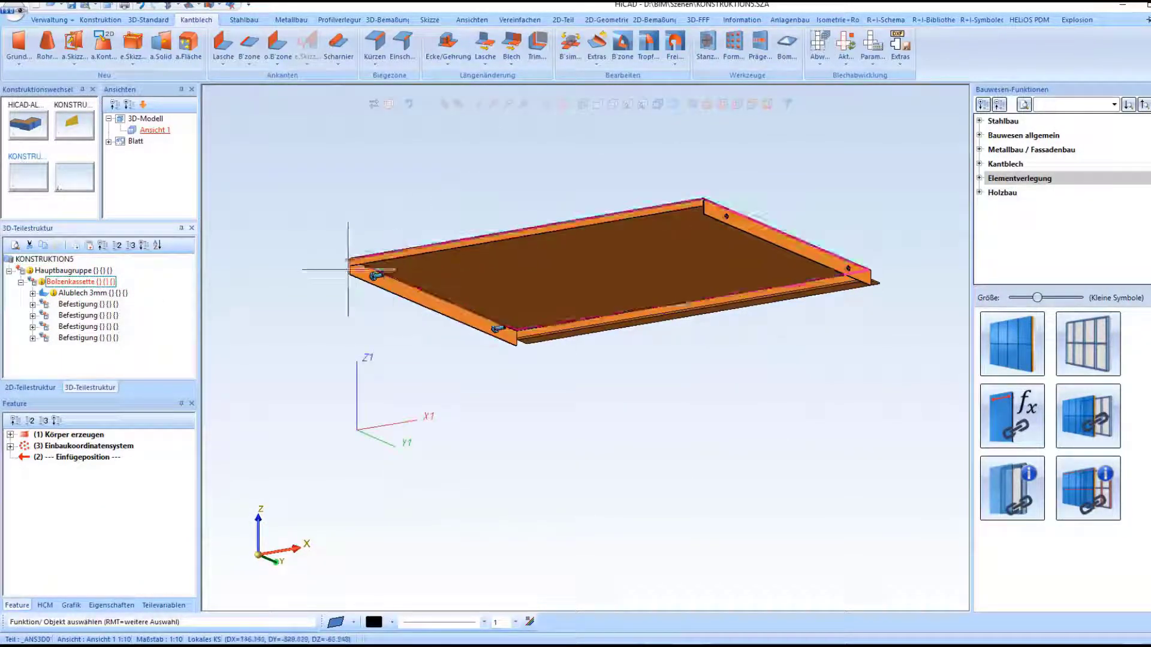
pyautogui.scroll(10, 376, 276)
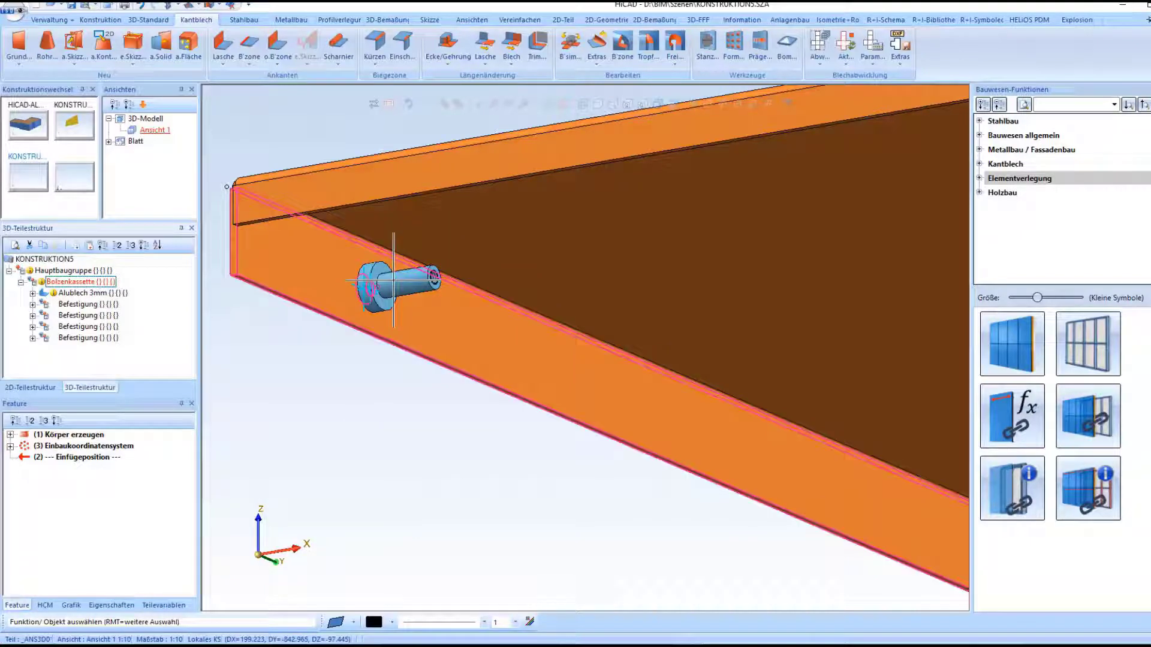
pyautogui.click(393, 256)
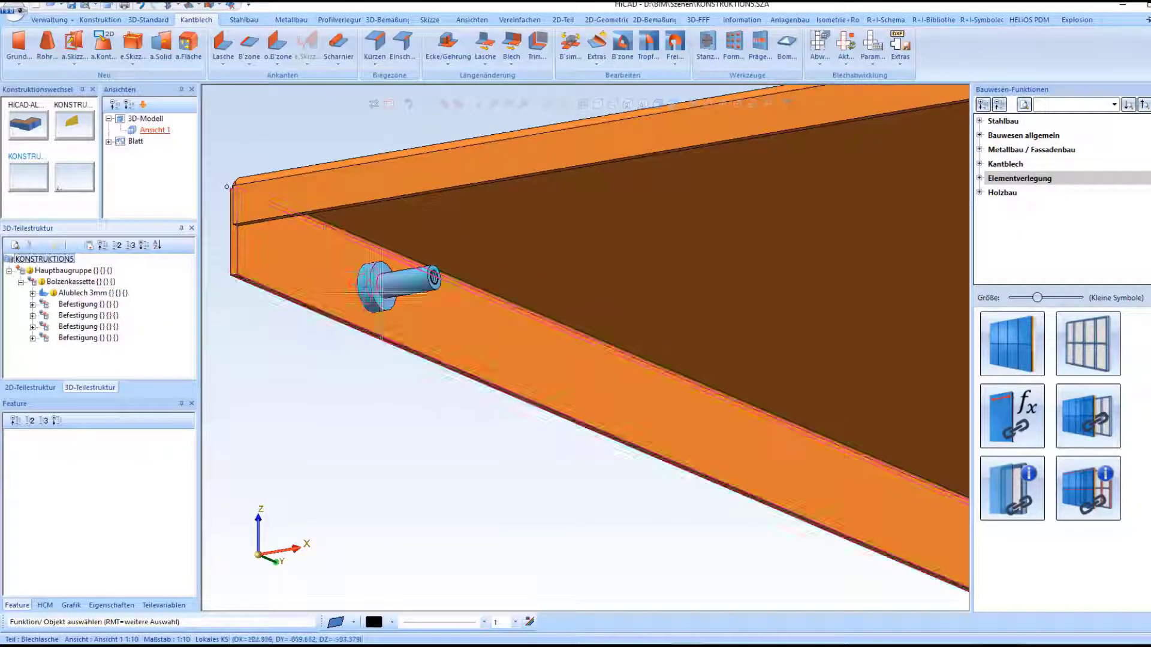
pyautogui.click(411, 277)
pyautogui.click(86, 339)
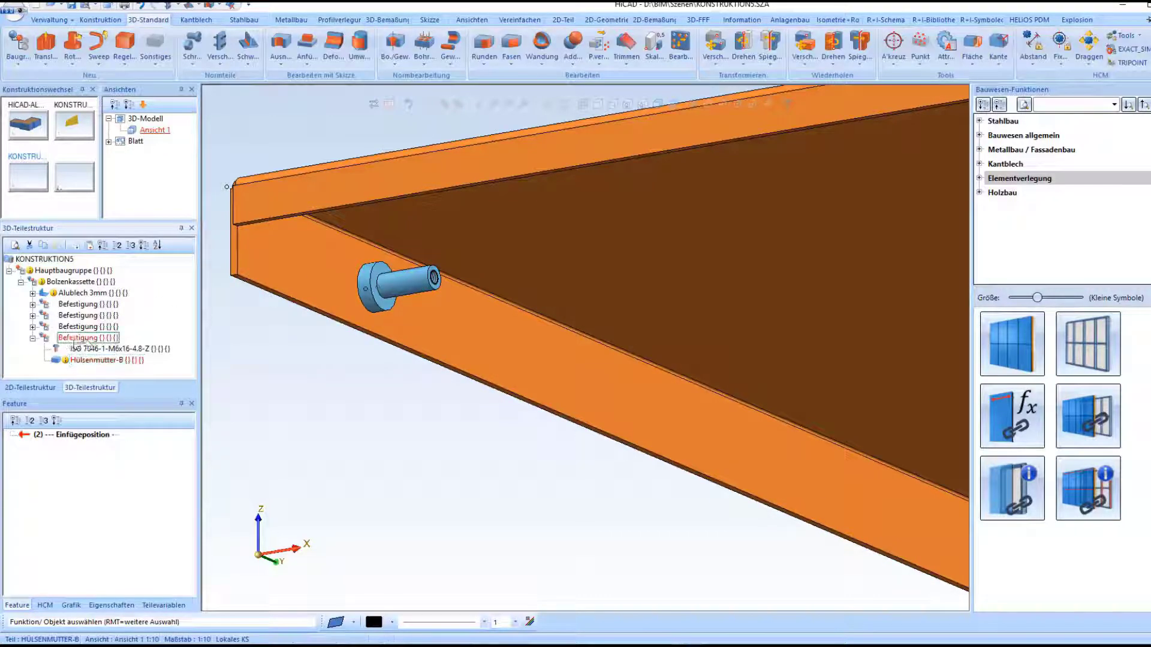
# Step: Display the HCM constraints of the Bolzenkassette assembly
pyautogui.click(67, 282)
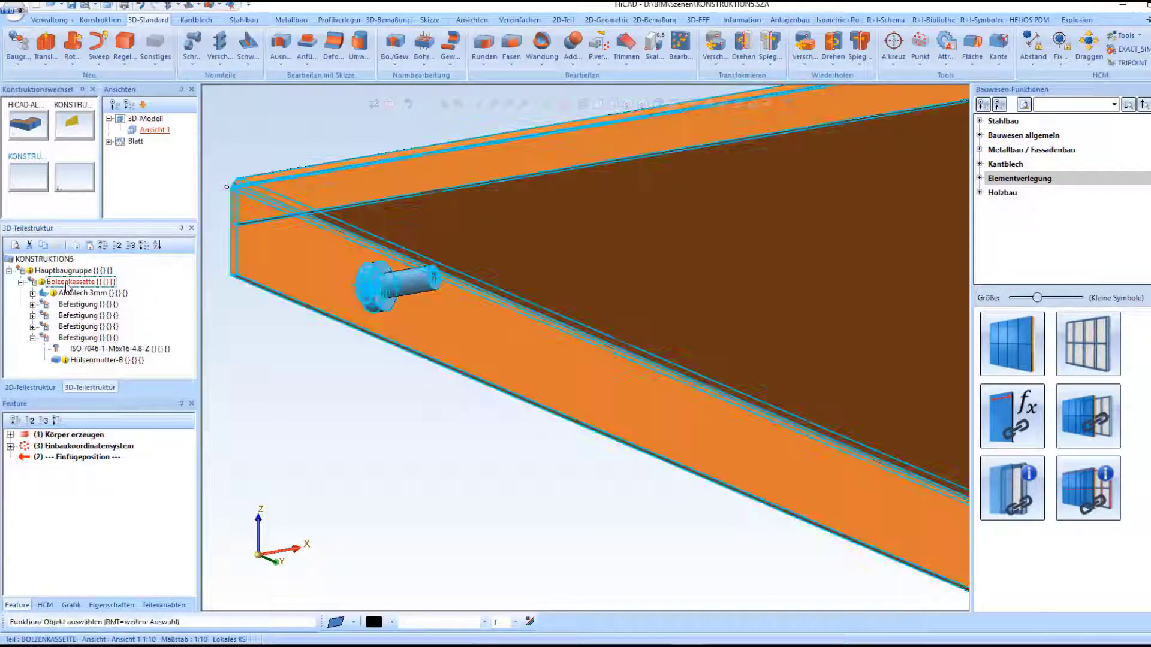
pyautogui.click(45, 606)
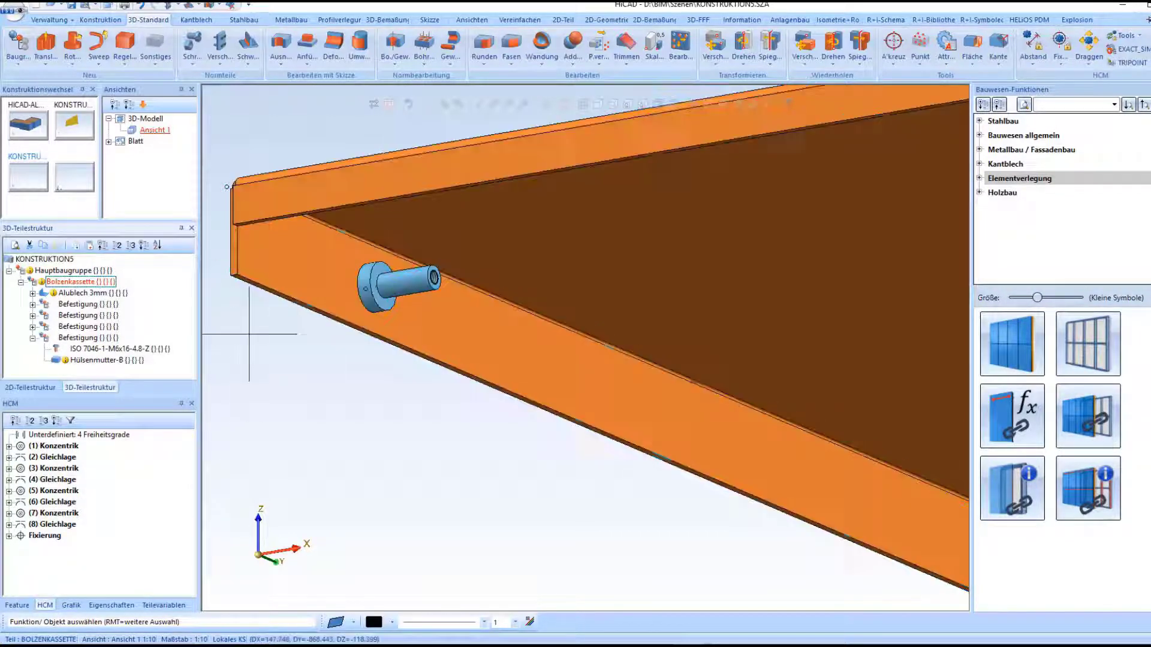
pyautogui.scroll(-6, 299, 301)
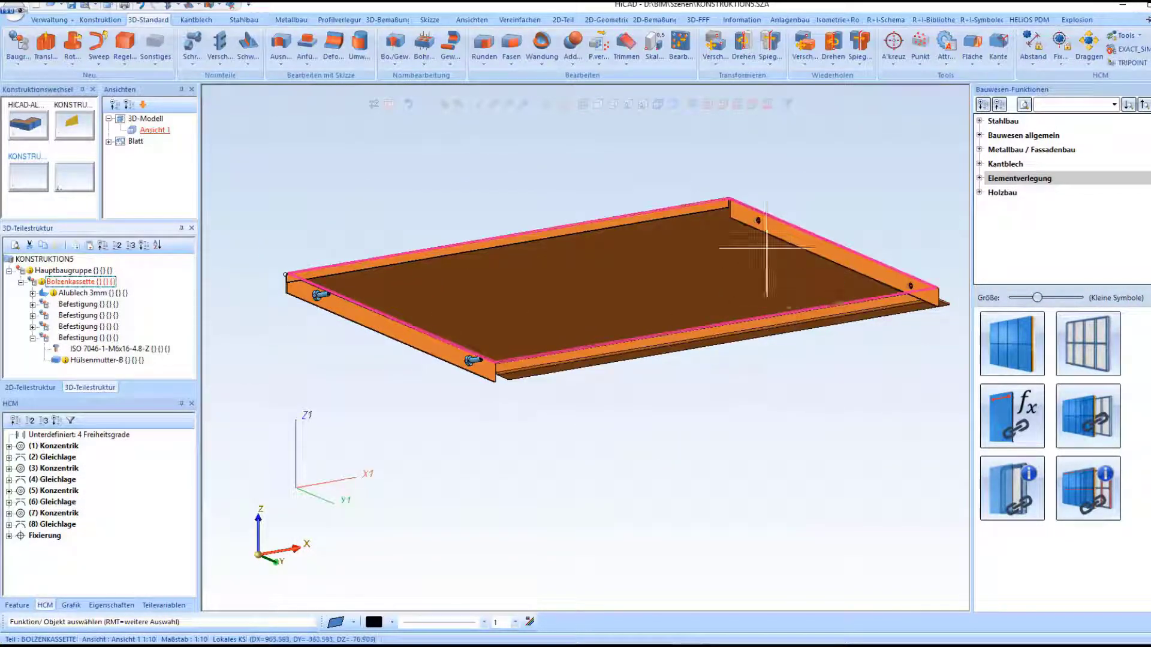
# Step: Select the sheet flange with the bolt hole and locate the first two DIN 74-Am6 hole features in its feature history
pyautogui.moveTo(745, 244)
pyautogui.mouseDown(button='middle')
pyautogui.moveTo(833, 241)
pyautogui.moveTo(771, 271)
pyautogui.moveTo(728, 248)
pyautogui.mouseUp(button='middle')
pyautogui.scroll(4, 727, 247)
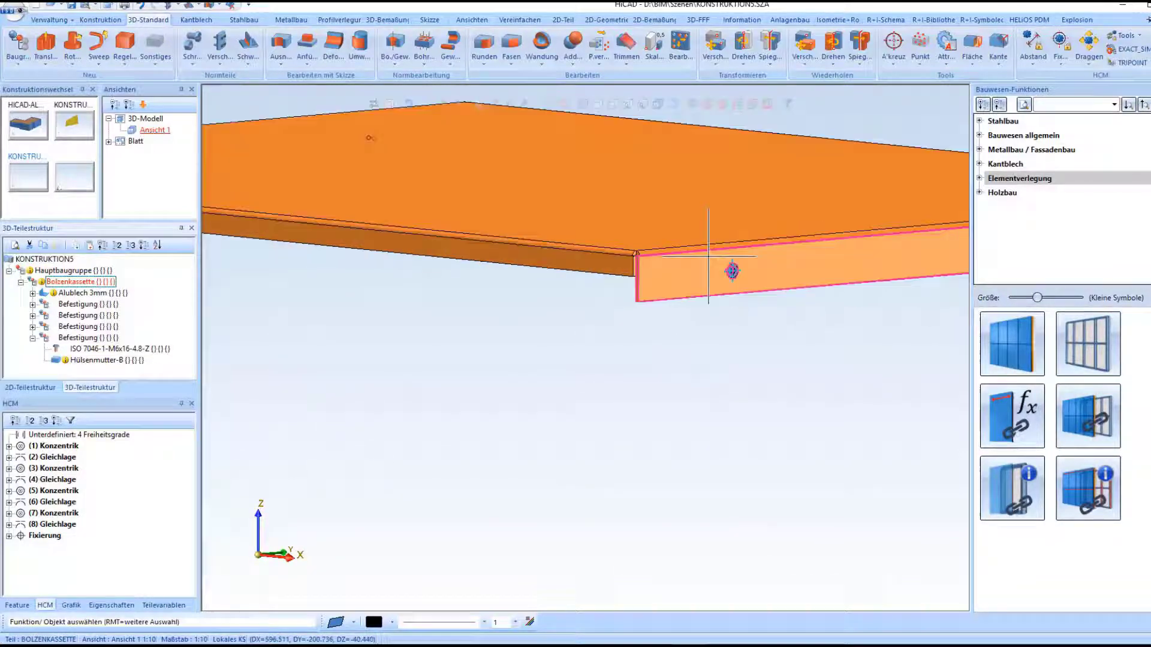
pyautogui.click(674, 296)
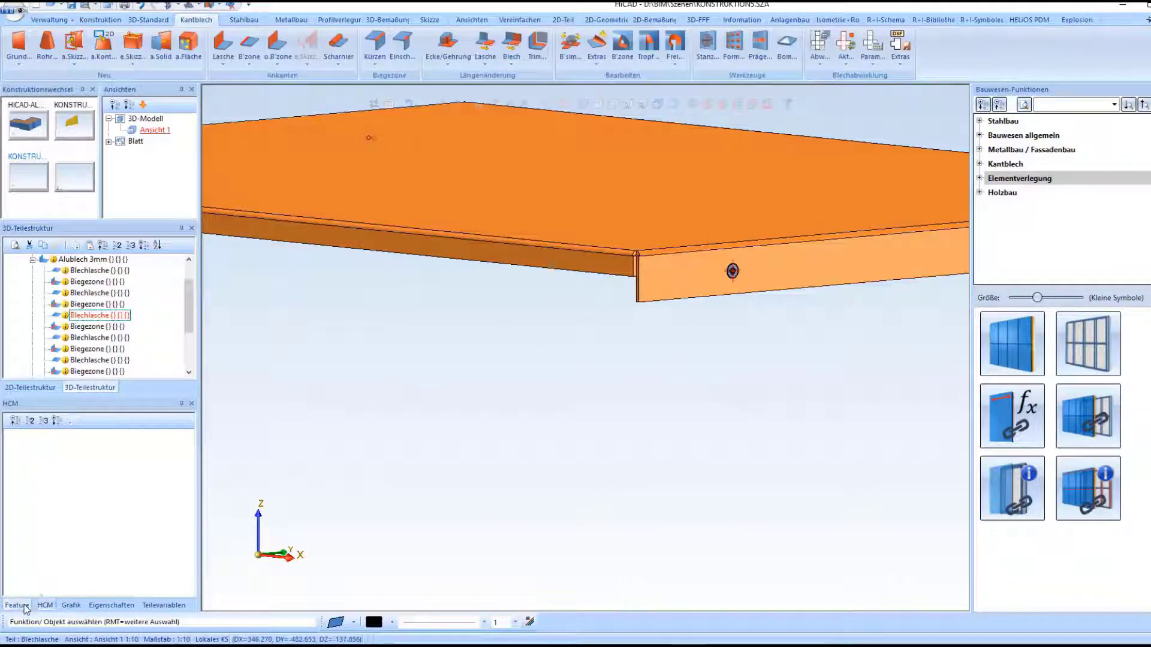
pyautogui.click(17, 605)
pyautogui.click(11, 436)
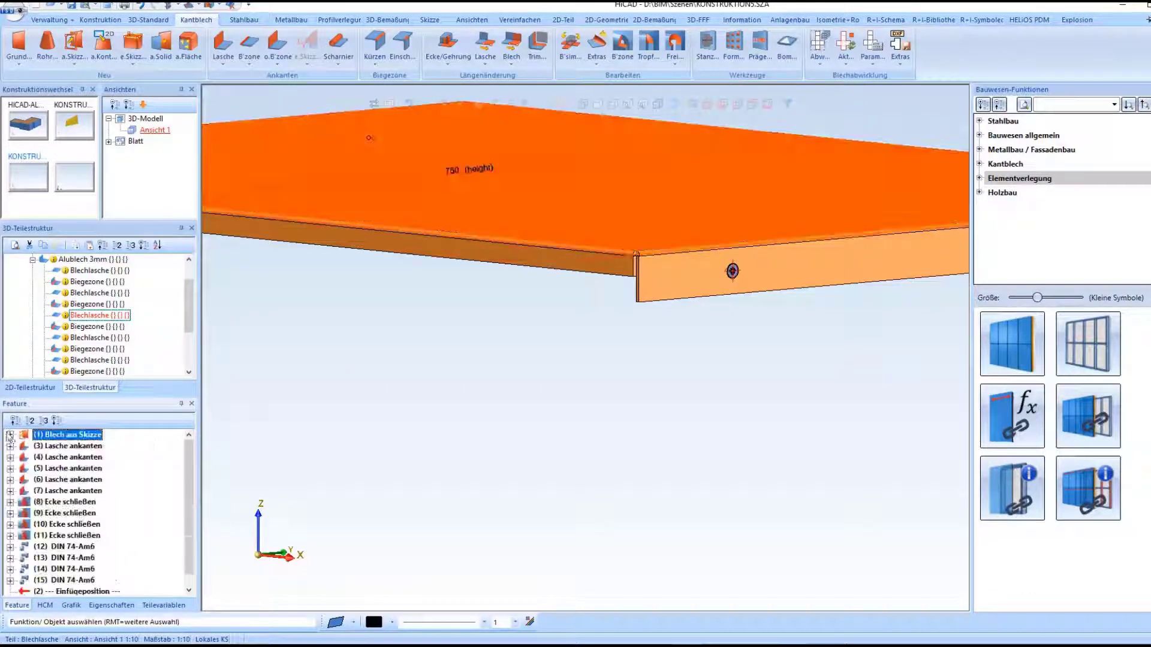
pyautogui.click(64, 550)
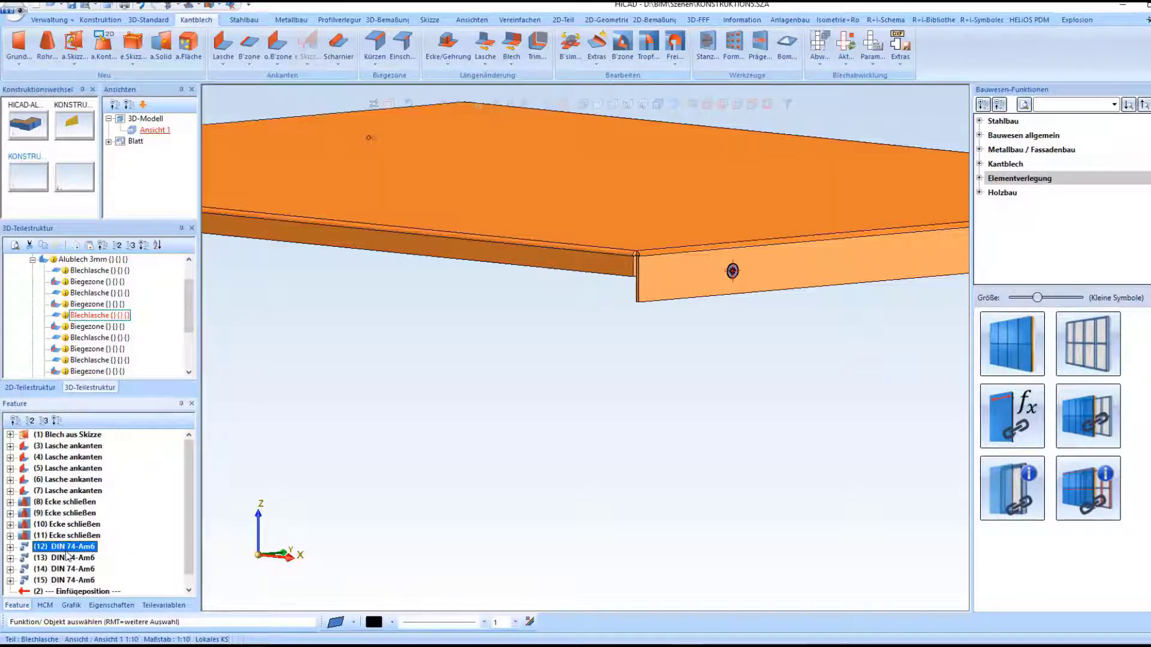
pyautogui.click(44, 559)
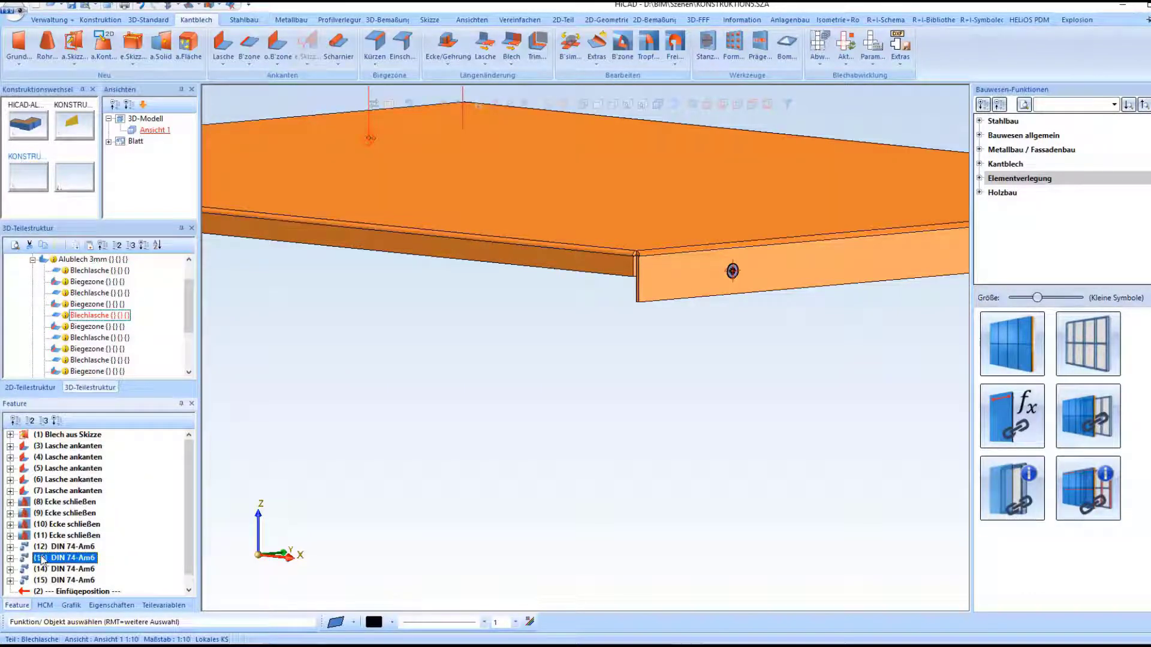
# Step: Expand DIN 74-Am6 hole feature (12), examine its point coordinates and view the hole's offset on the whole cassette
pyautogui.click(10, 548)
pyautogui.click(24, 536)
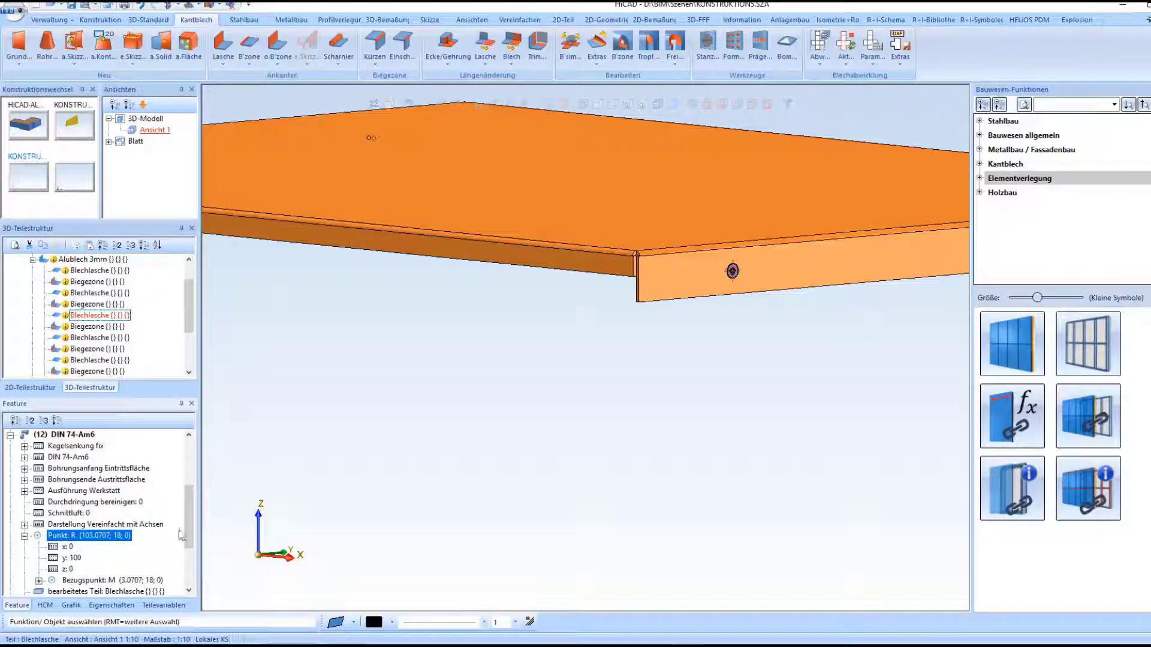
pyautogui.moveTo(193, 533); pyautogui.dragTo(204, 473)
pyautogui.scroll(-3, 573, 468)
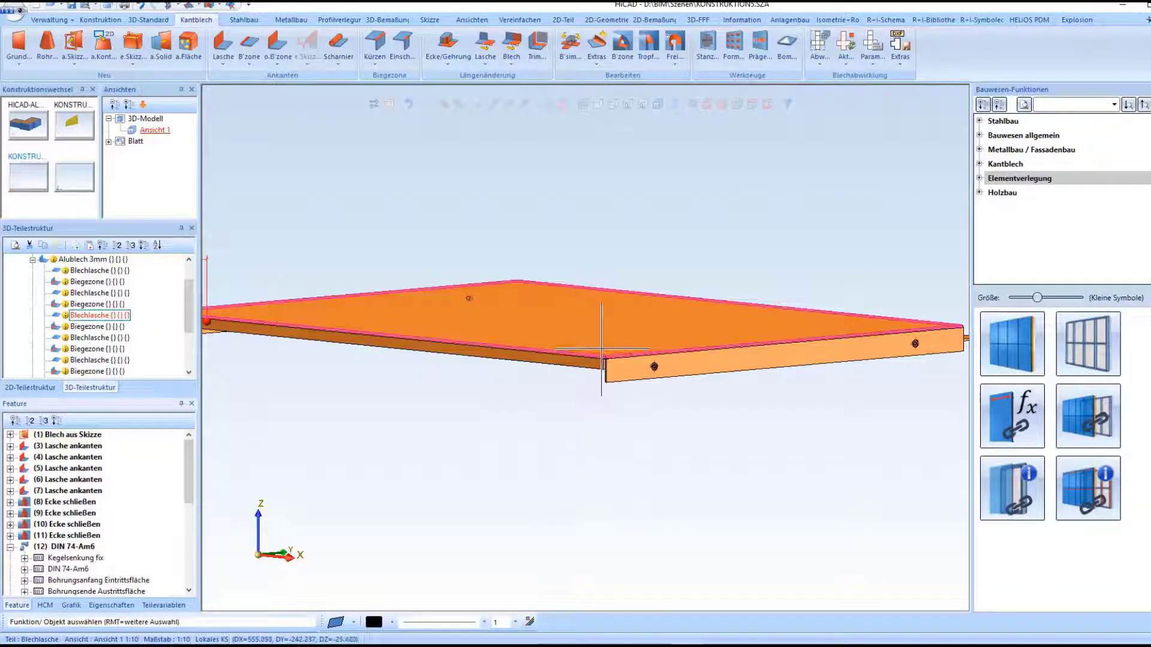
pyautogui.moveTo(601, 348); pyautogui.dragTo(666, 398, button='middle')
pyautogui.scroll(-3, 831, 477)
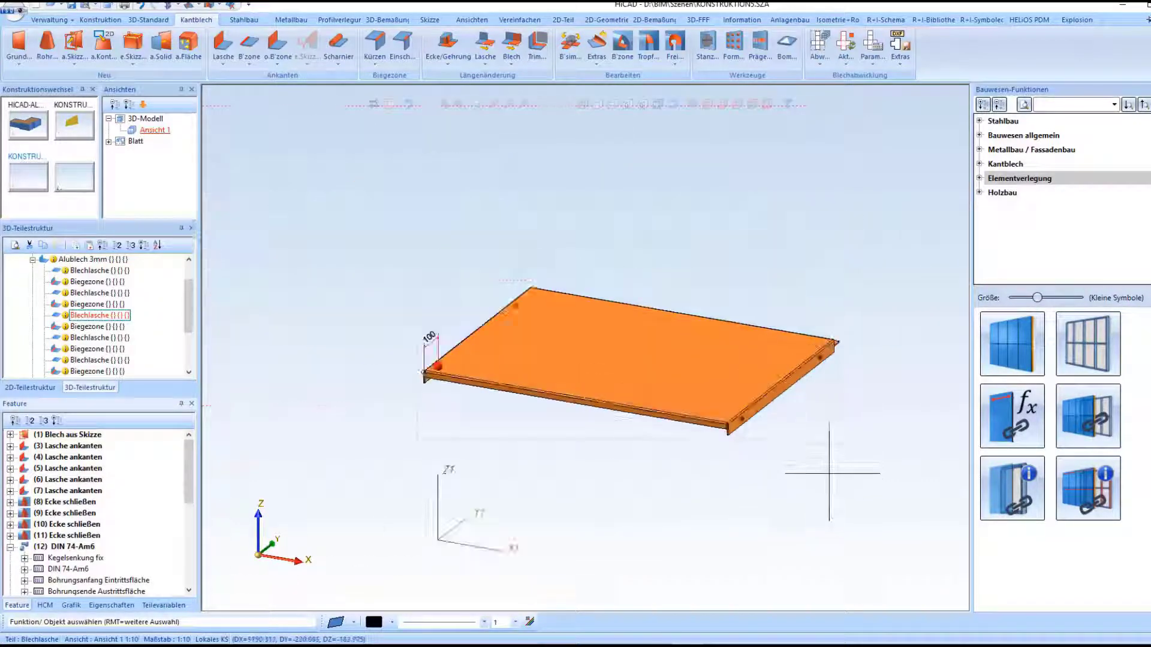
pyautogui.scroll(1, 193, 254)
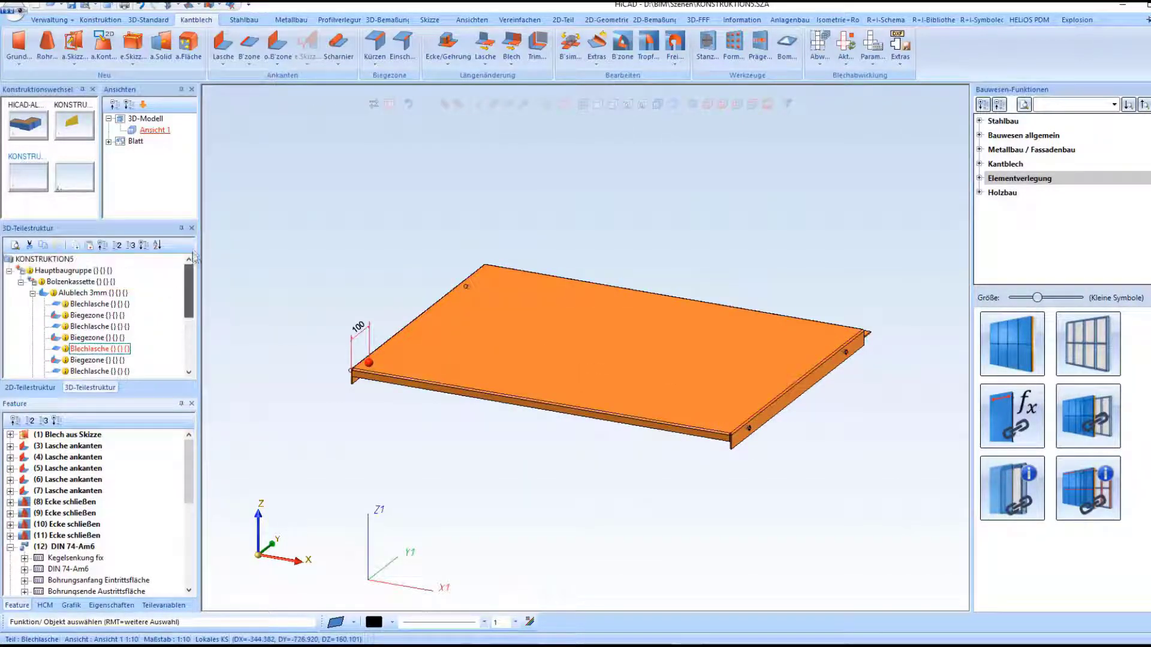
# Step: Select the Bolzenkassette assembly and examine its Einbaukoordinatensystem feature and the points that define it on the model
pyautogui.click(33, 294)
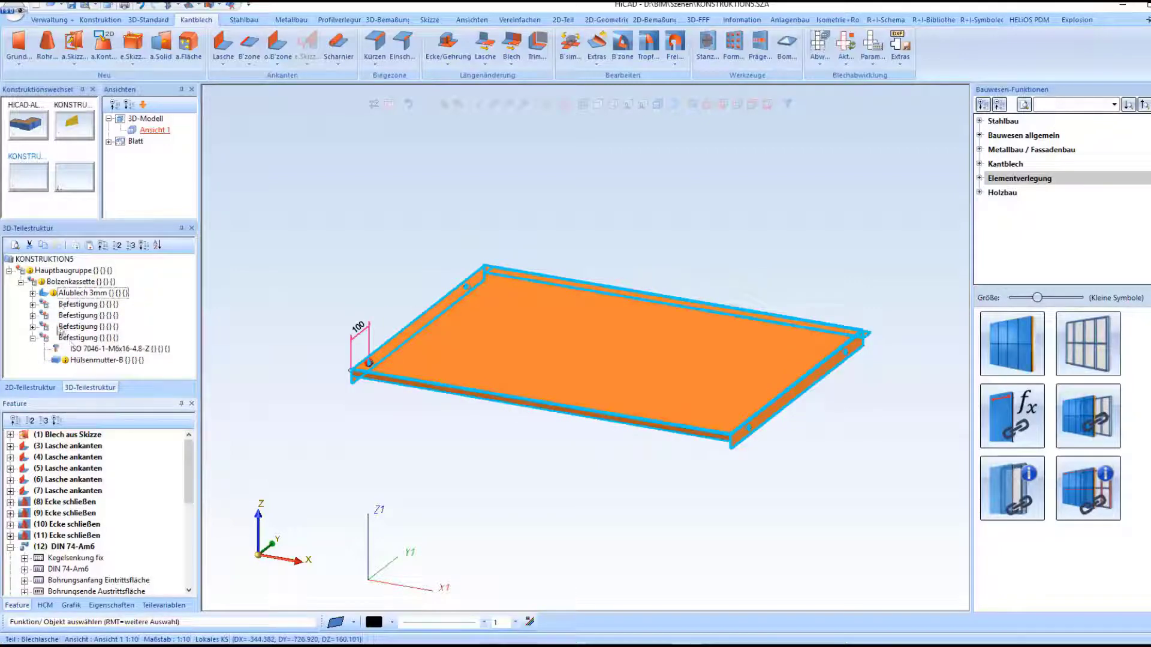
pyautogui.click(71, 282)
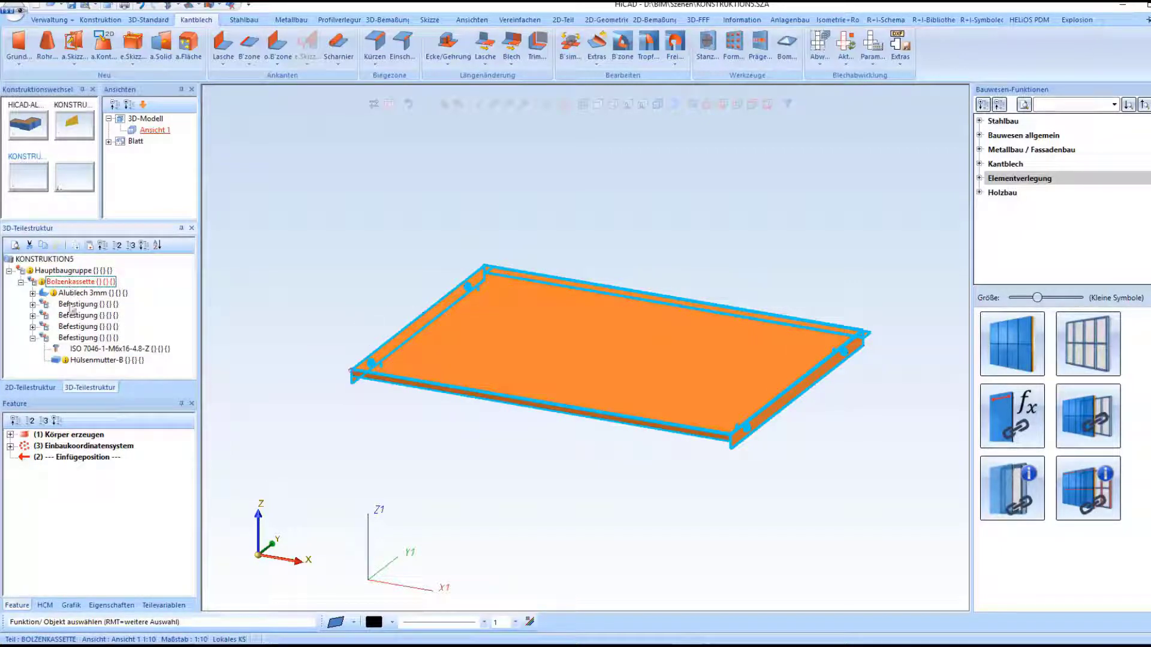
pyautogui.click(62, 447)
pyautogui.moveTo(297, 367); pyautogui.dragTo(472, 352, button='middle')
pyautogui.click(446, 409)
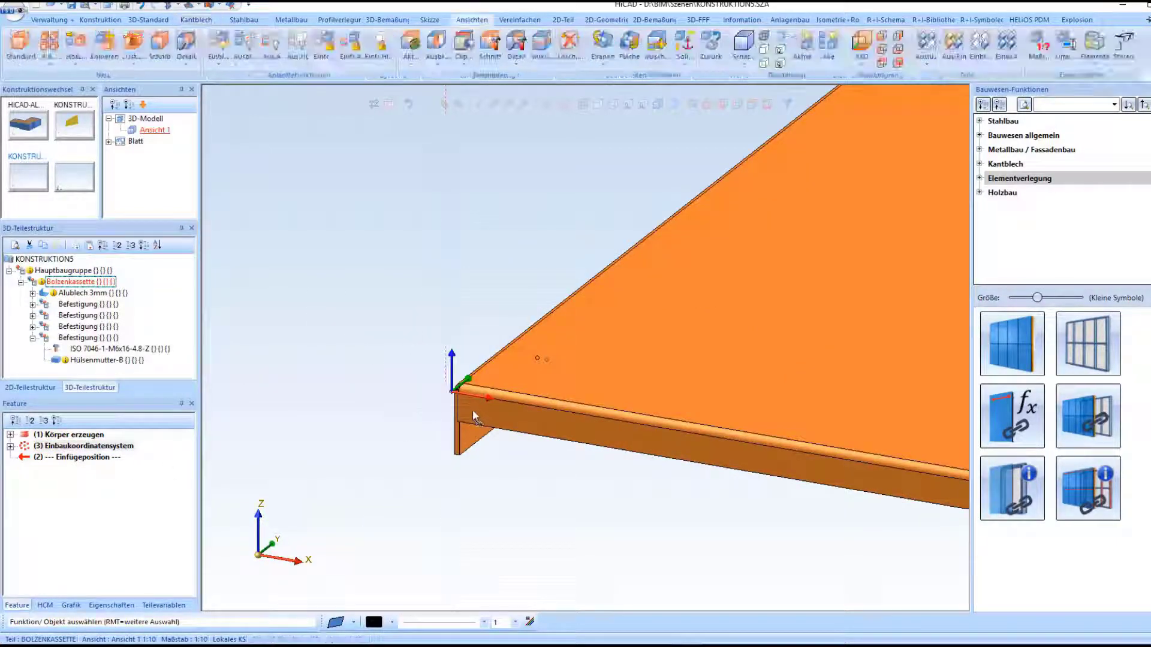
pyautogui.click(12, 447)
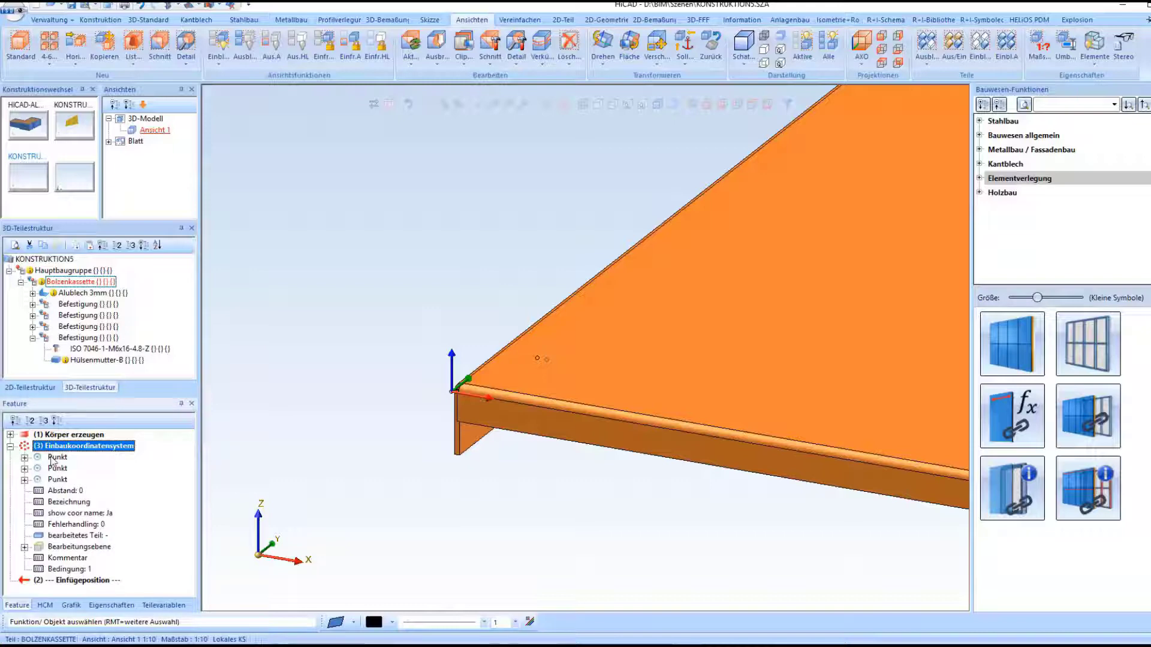
pyautogui.click(56, 458)
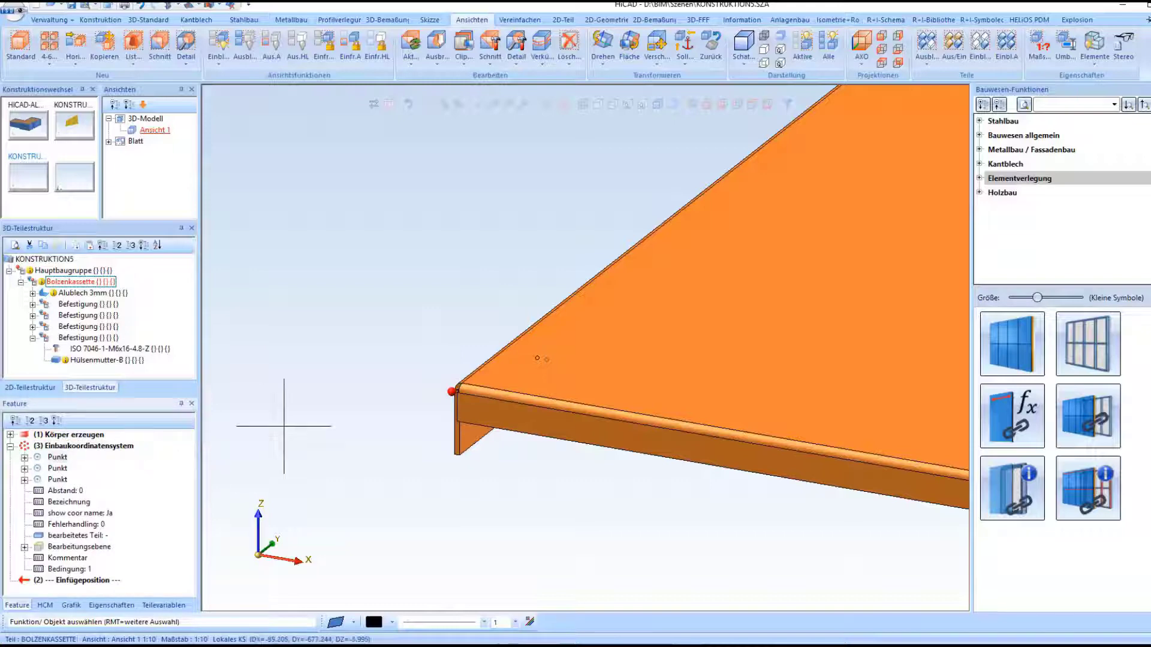
pyautogui.scroll(-5, 282, 427)
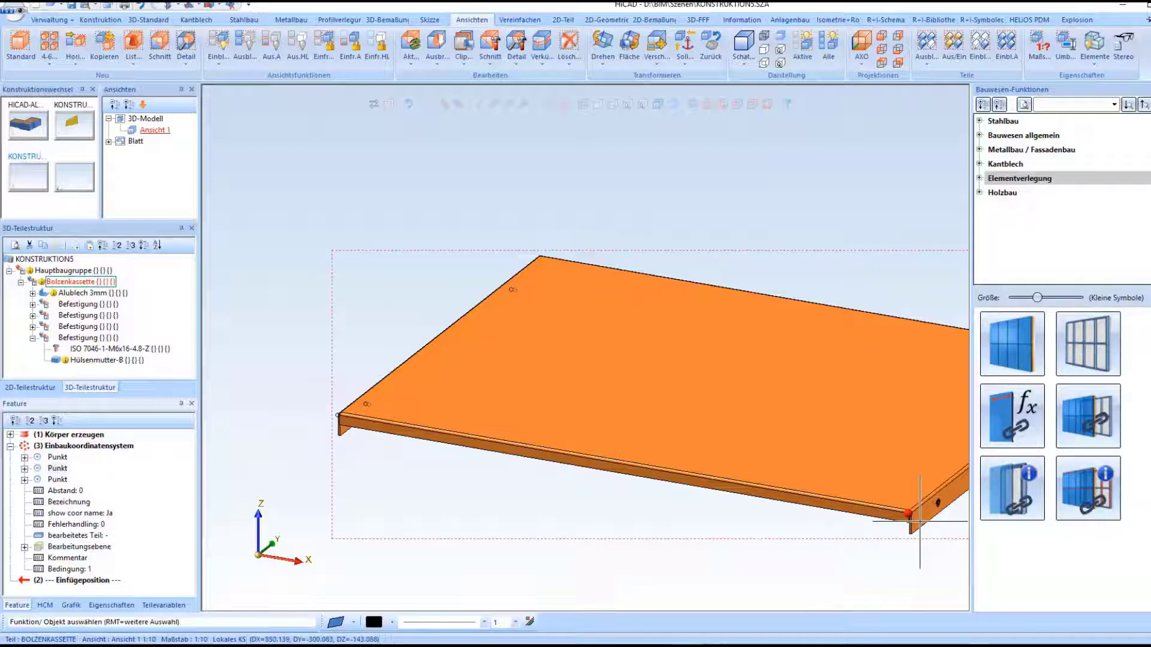
# Step: Show the last defining point of the Einbaukoordinatensystem on the cassette and switch the model to an unshaded line display
pyautogui.click(64, 482)
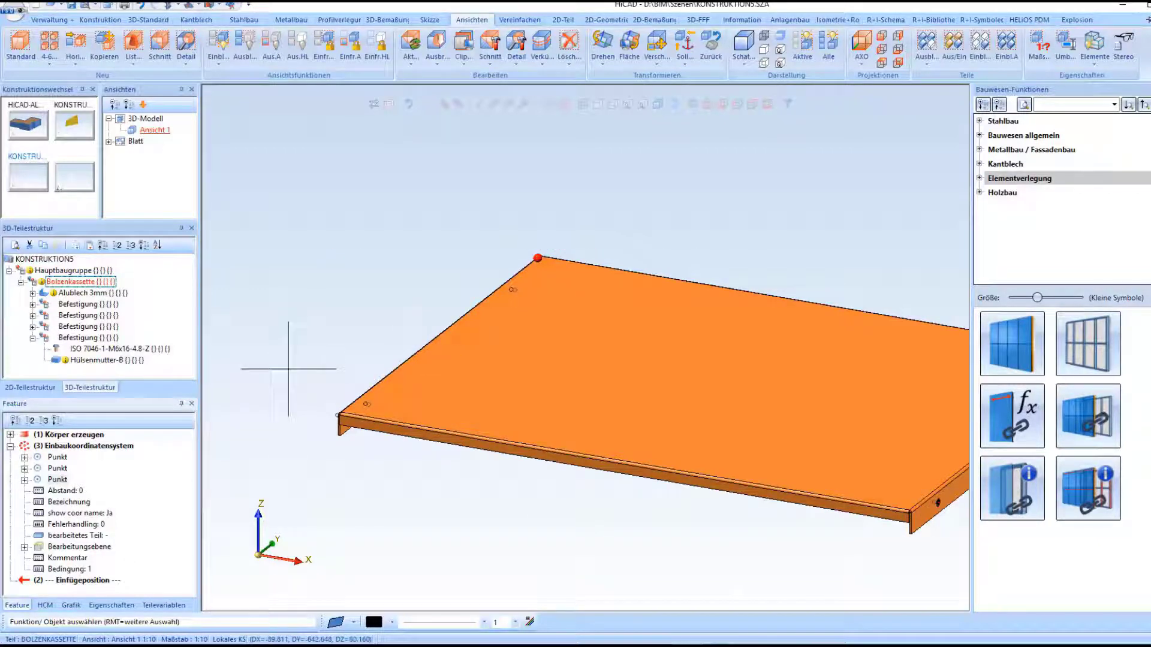
pyautogui.scroll(-2, 384, 307)
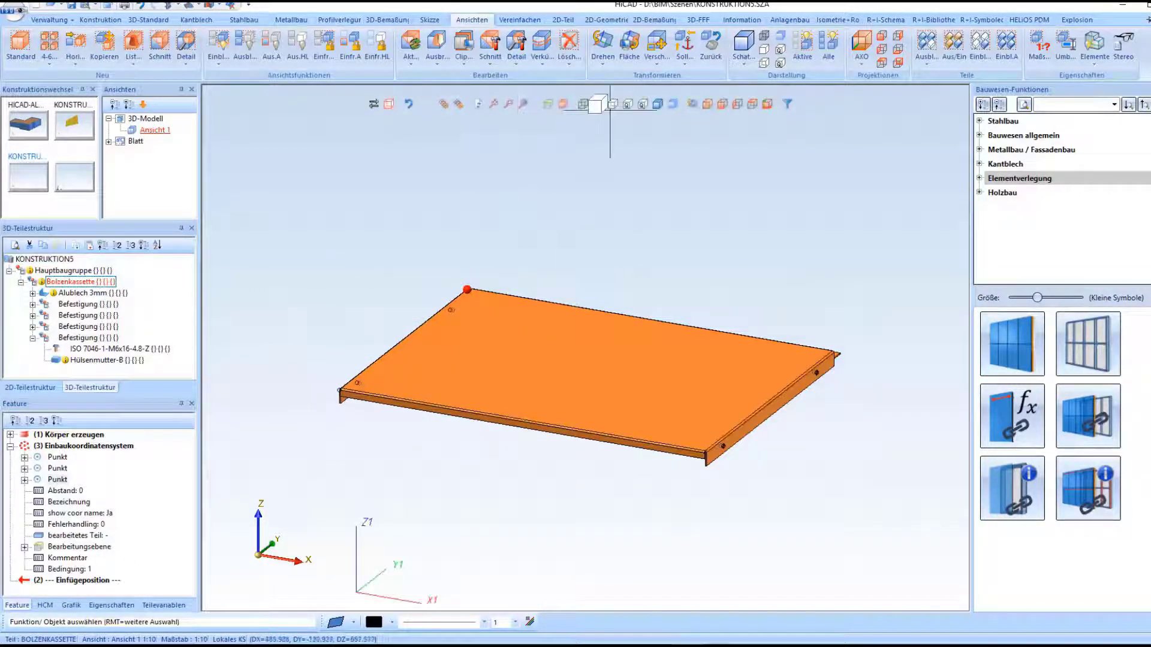
pyautogui.click(598, 104)
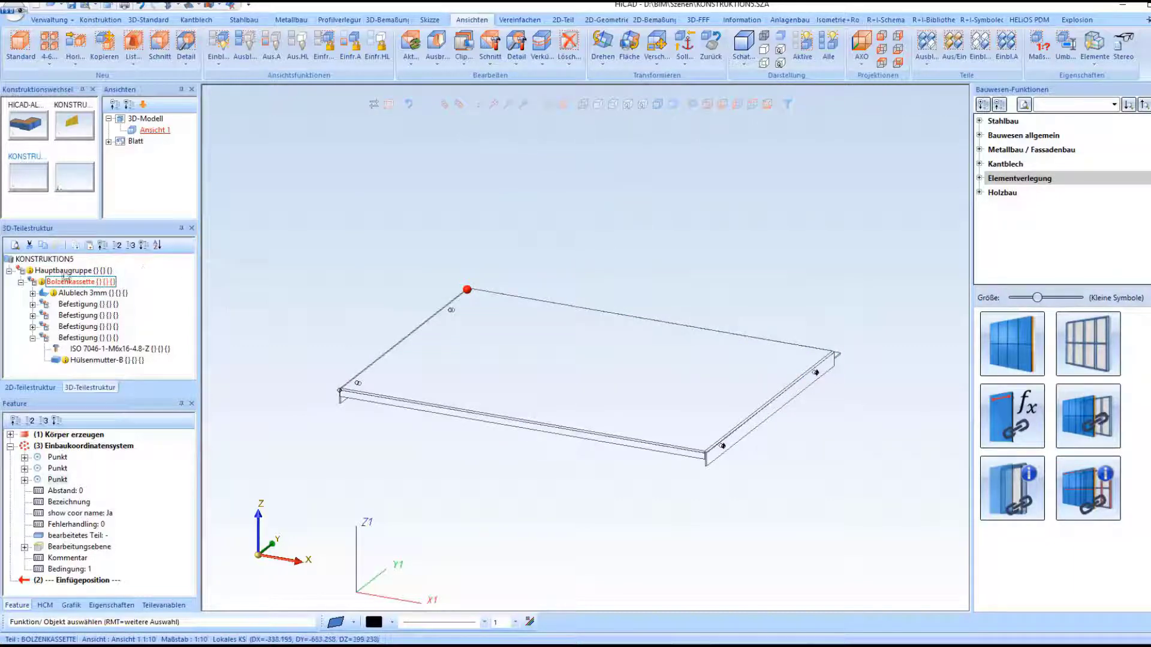
pyautogui.click(20, 281)
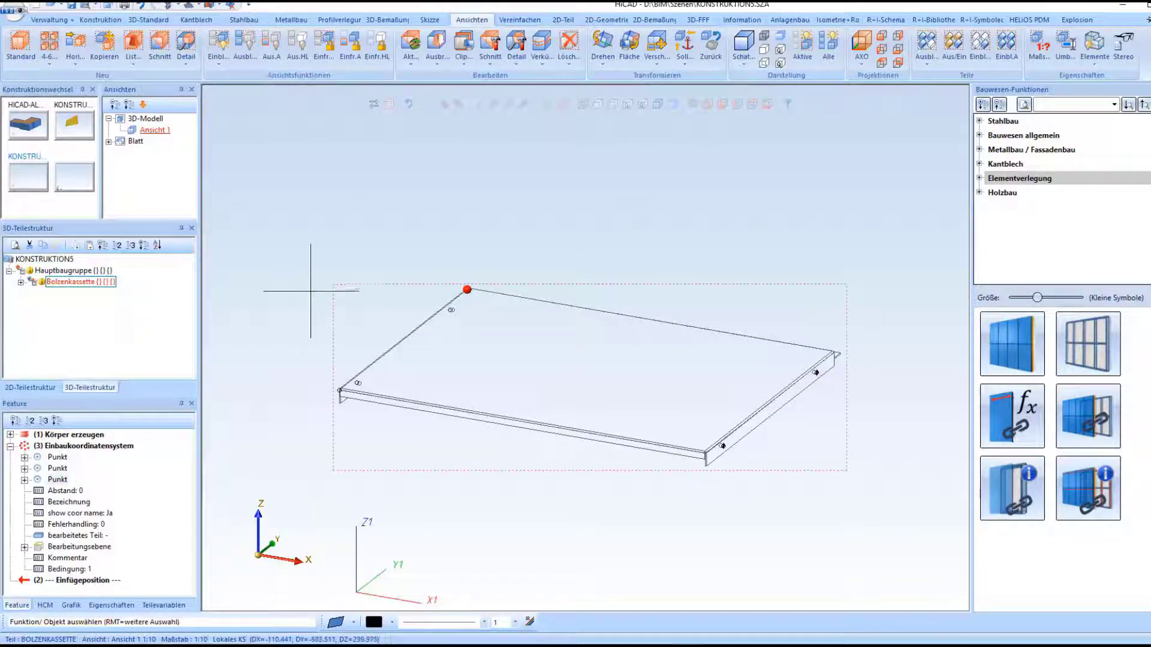
# Step: Save the Bolzenkassette assembly as a part with catalogue entry, without referencing or database, in the Blechkasseten folder under Elementverlegung
pyautogui.rightClick(94, 288)
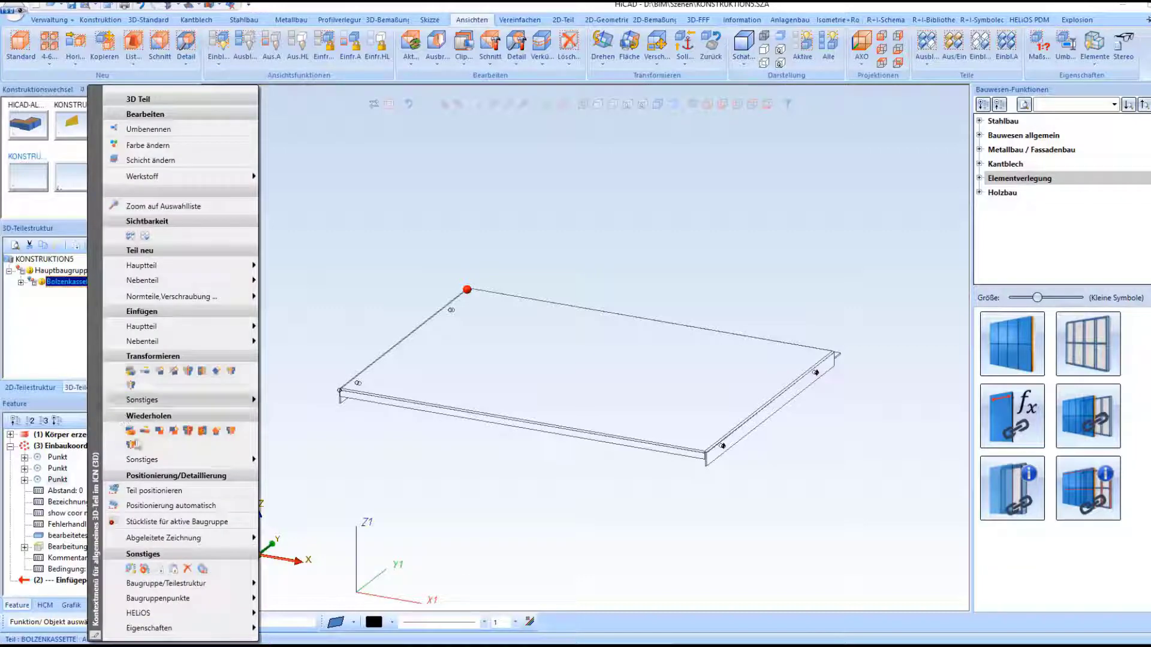
pyautogui.click(128, 567)
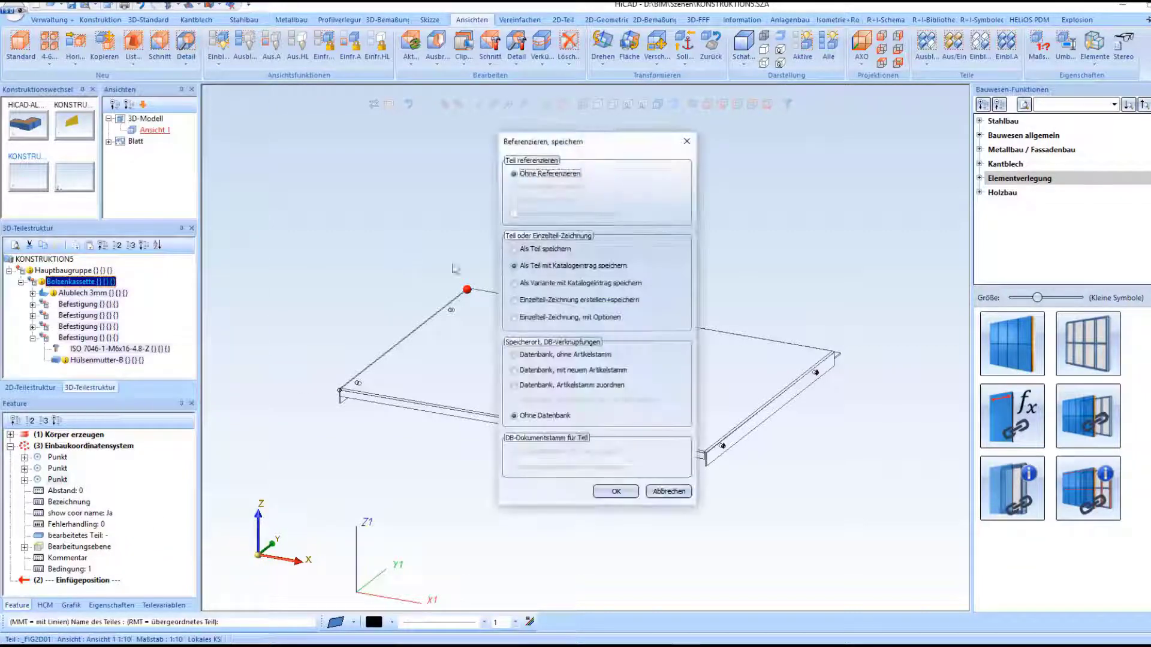
pyautogui.click(614, 491)
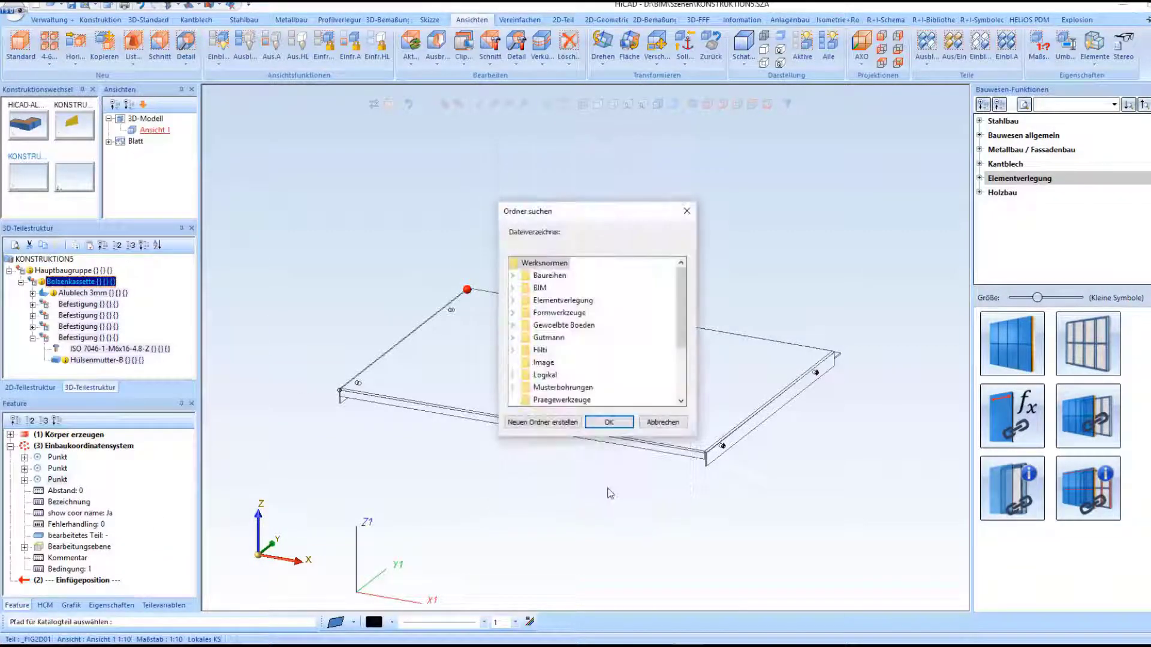
pyautogui.doubleClick(557, 300)
pyautogui.doubleClick(559, 325)
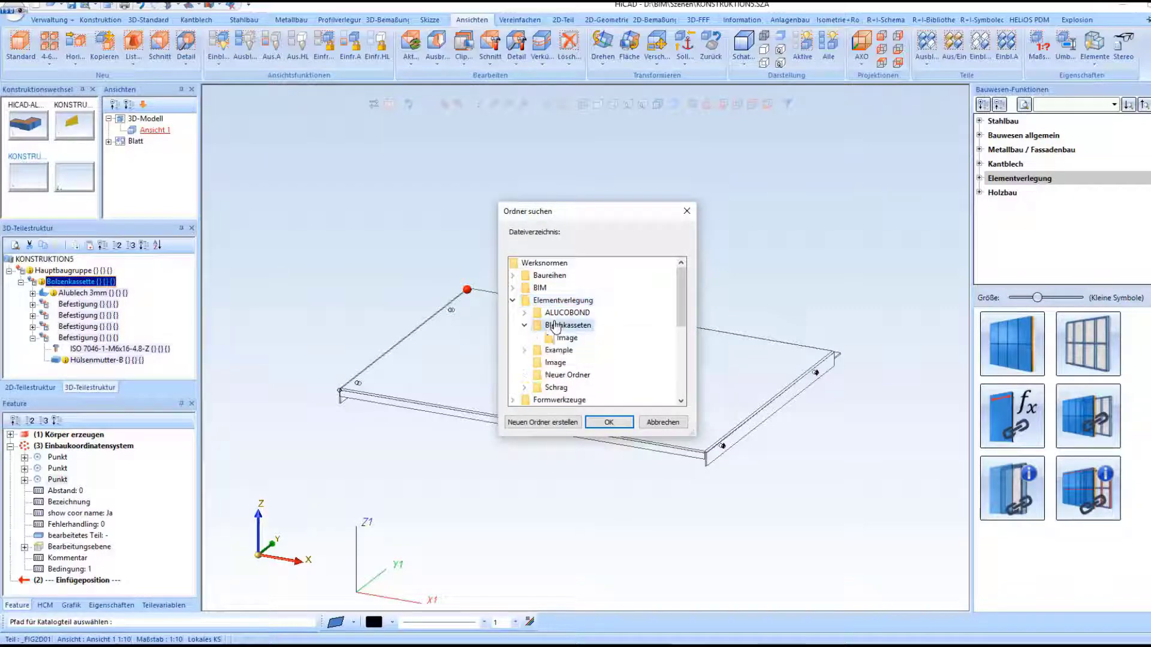
pyautogui.click(609, 423)
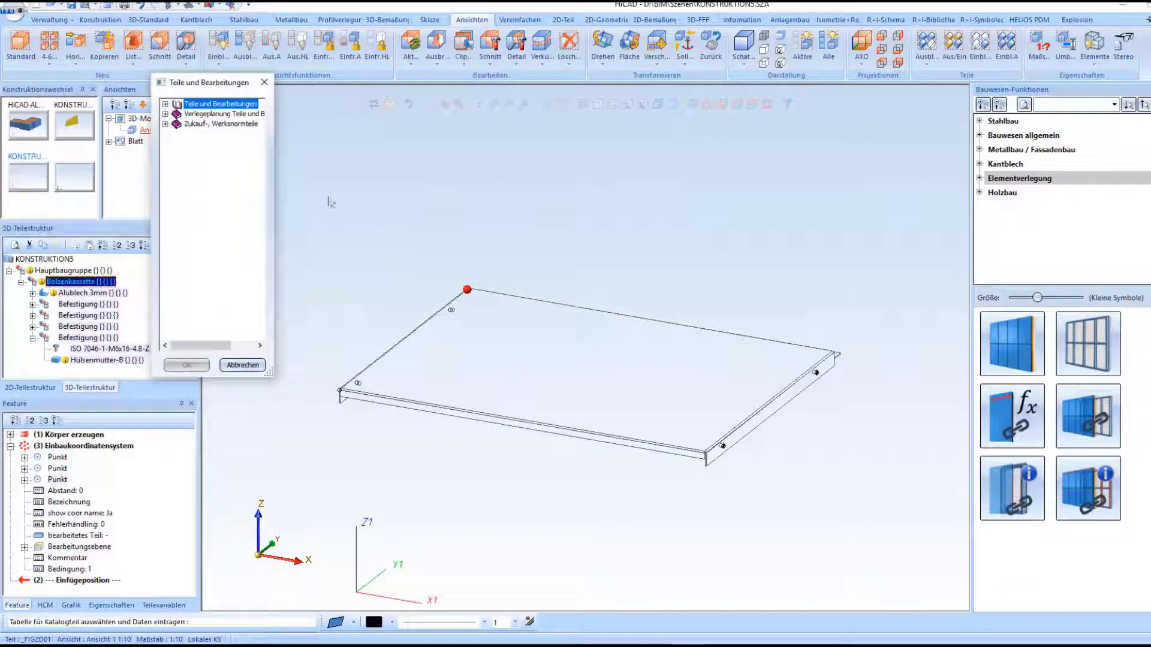
# Step: Assign the saved part to the Kassettenelemente table under Elementverlegung, Verlegeelemente, Katalog-kassette and confirm its catalogue entry
pyautogui.click(165, 114)
pyautogui.click(177, 124)
pyautogui.click(189, 134)
pyautogui.click(201, 154)
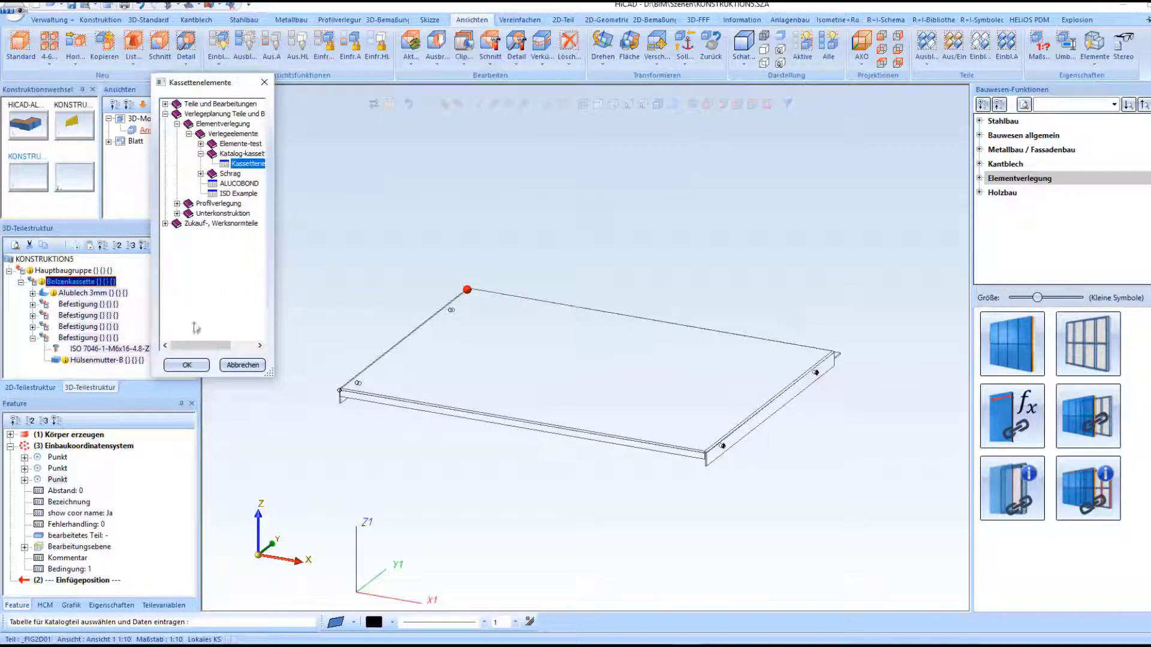
pyautogui.click(188, 366)
pyautogui.click(530, 405)
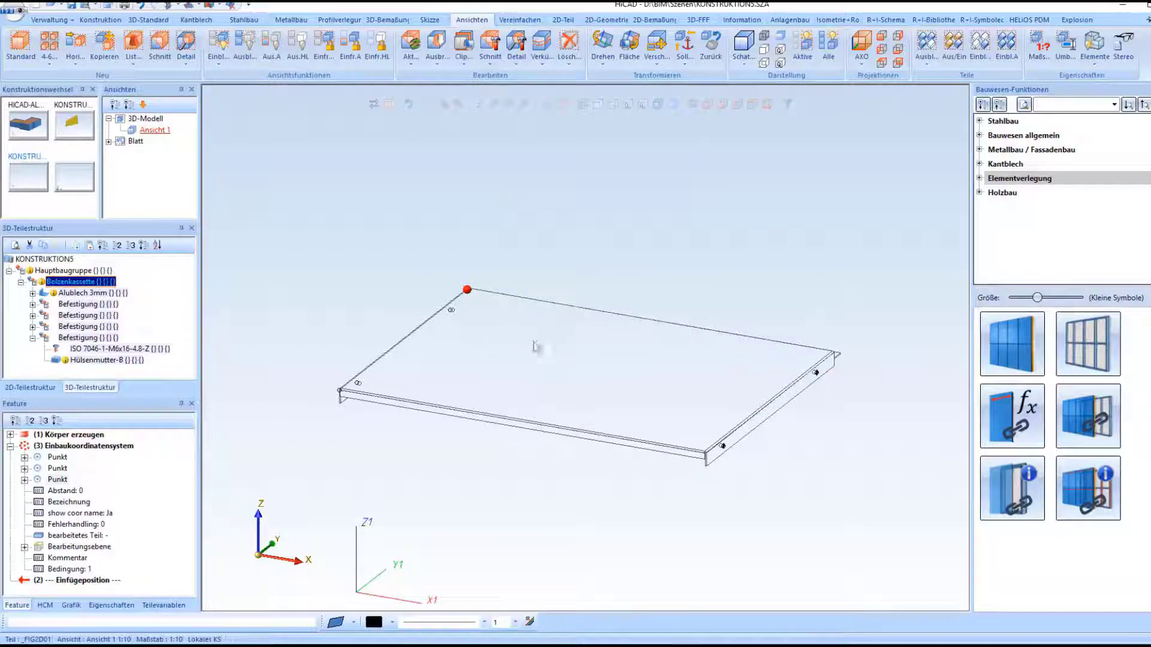
# Step: Create the catalogue preview image with a background colour for the Bolzenkassette and restore the shaded display with edges
pyautogui.click(547, 341)
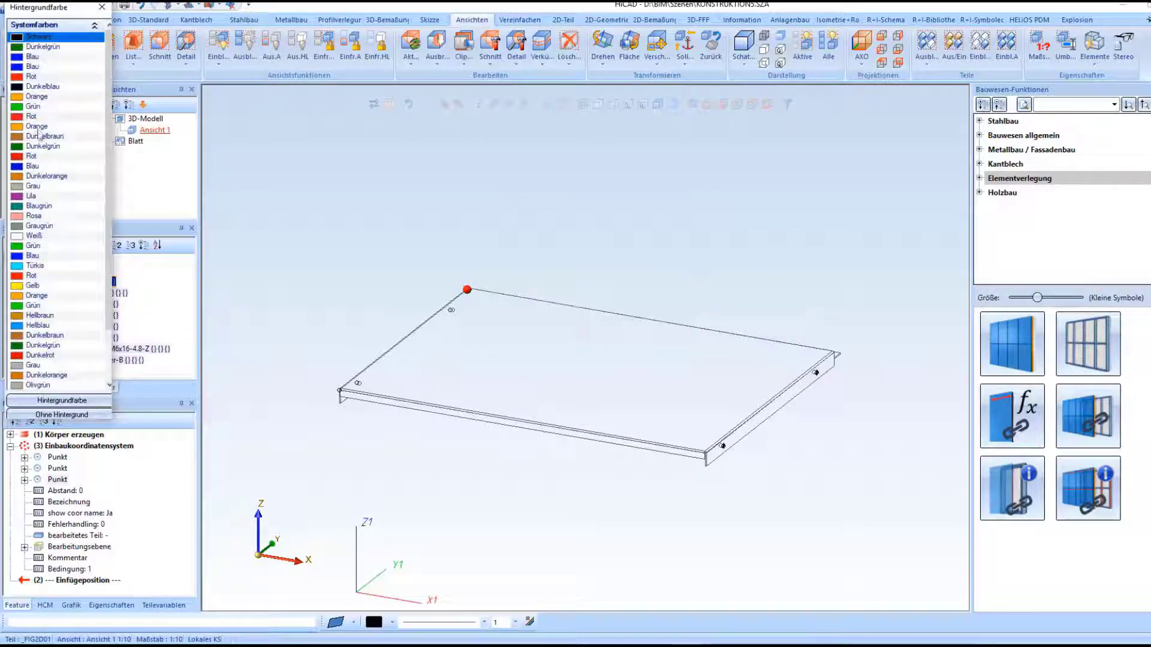
pyautogui.click(30, 166)
pyautogui.click(560, 347)
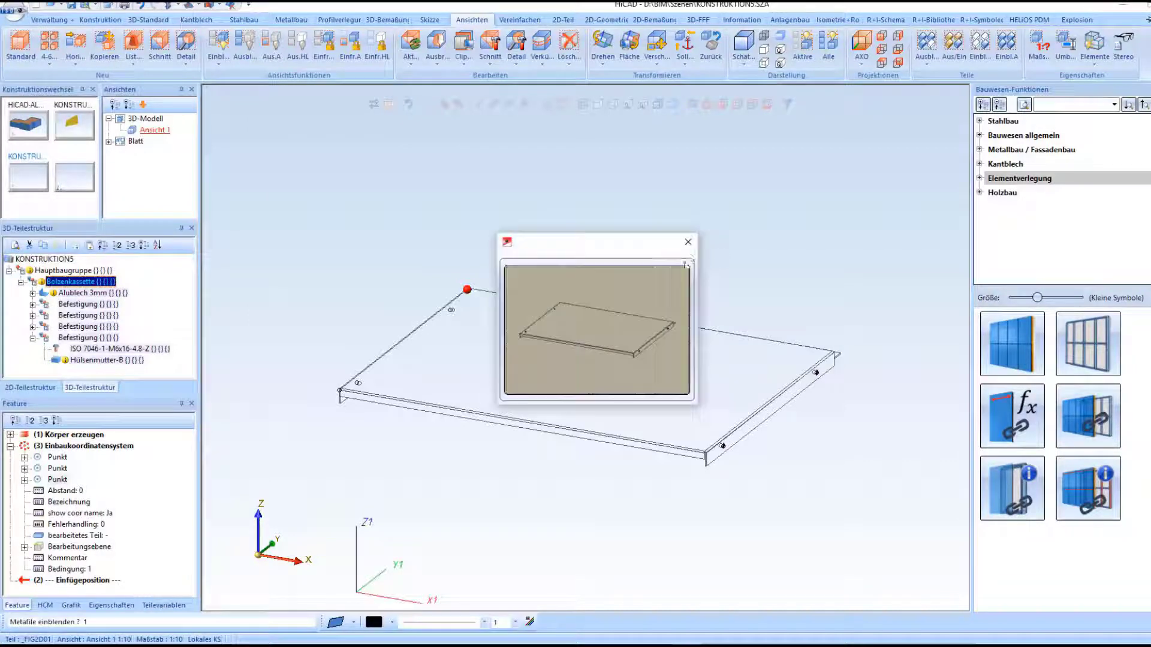
pyautogui.click(688, 242)
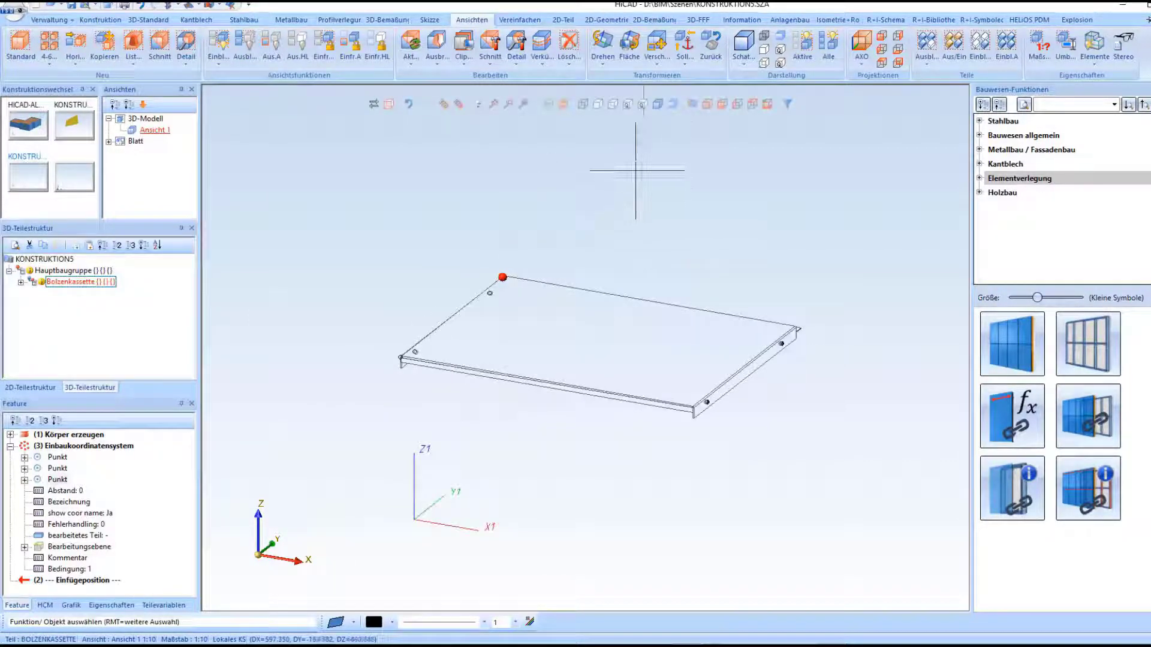
pyautogui.click(656, 105)
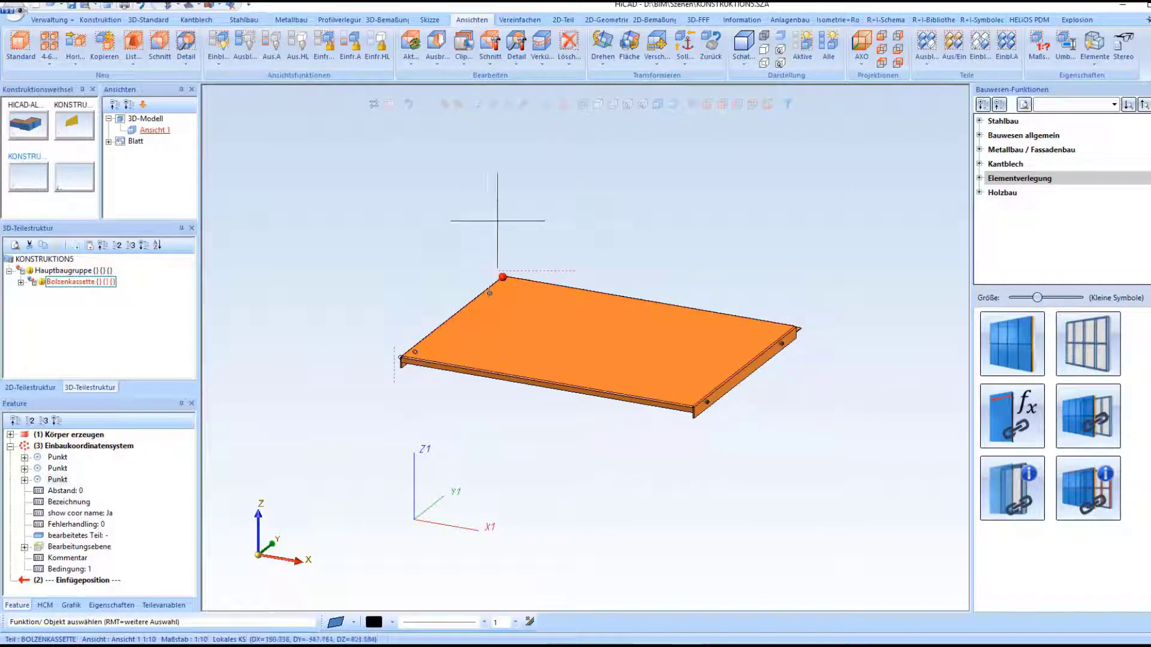
# Step: Switch to the HiCAD-ALUCOBOND building drawing and activate the panel grid sketch on the façade with the two windows
pyautogui.click(28, 123)
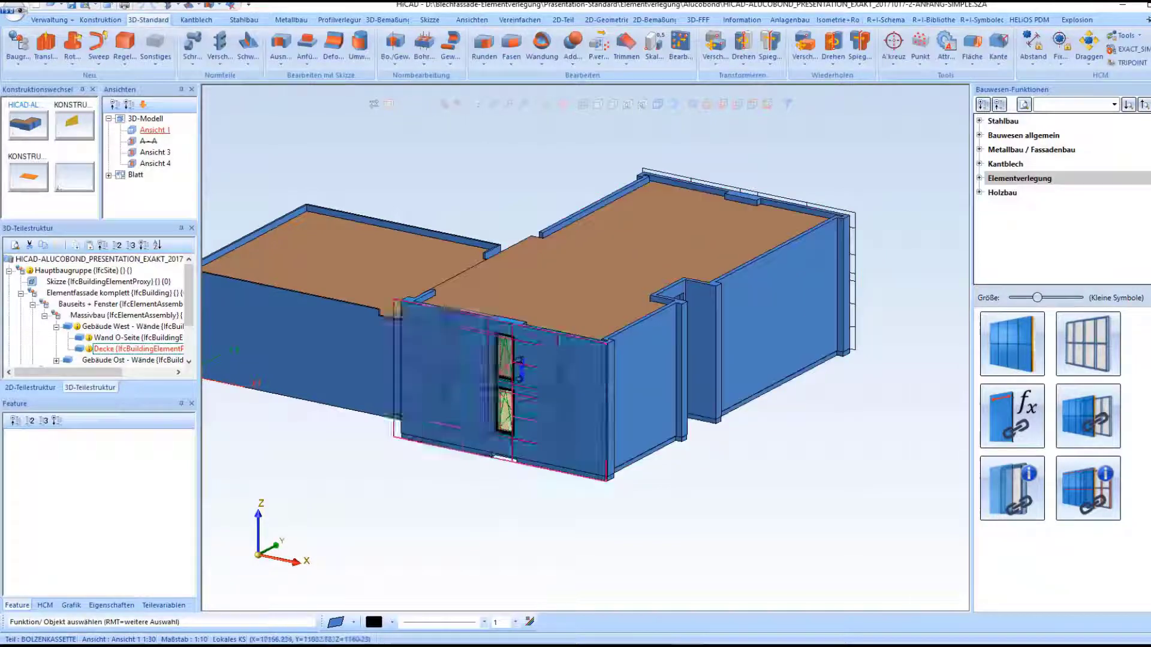
pyautogui.click(437, 352)
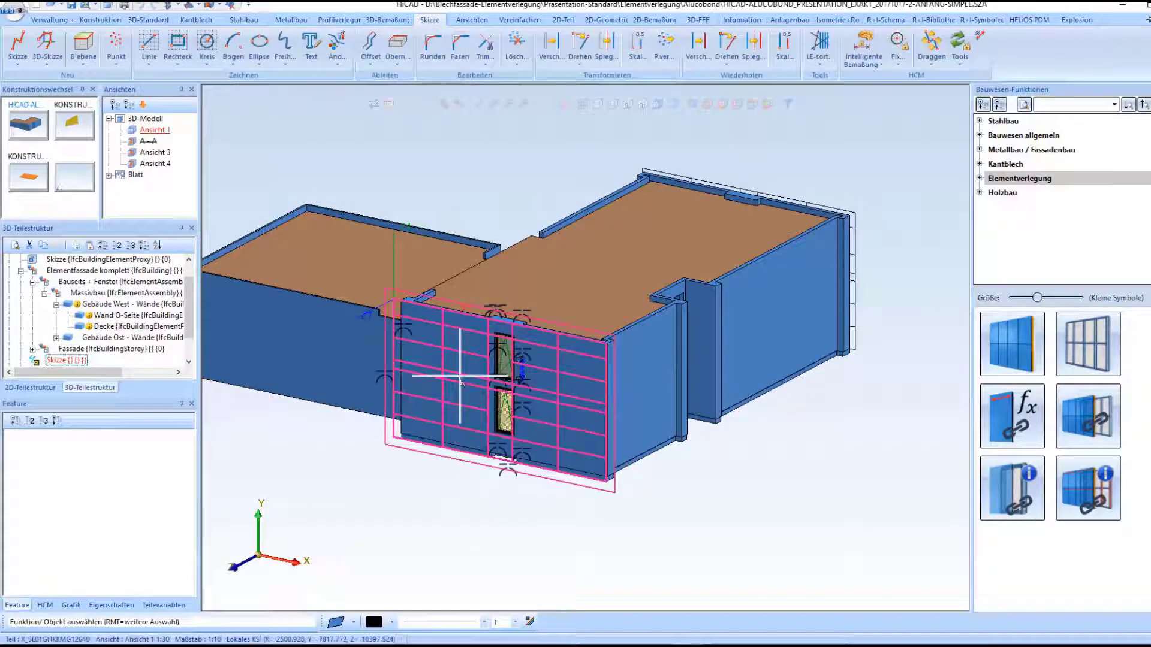
pyautogui.moveTo(461, 376)
pyautogui.mouseDown(button='middle')
pyautogui.moveTo(425, 391)
pyautogui.moveTo(455, 377)
pyautogui.moveTo(563, 377)
pyautogui.moveTo(468, 377)
pyautogui.mouseUp(button='middle')
pyautogui.click(468, 378)
pyautogui.scroll(5, 468, 377)
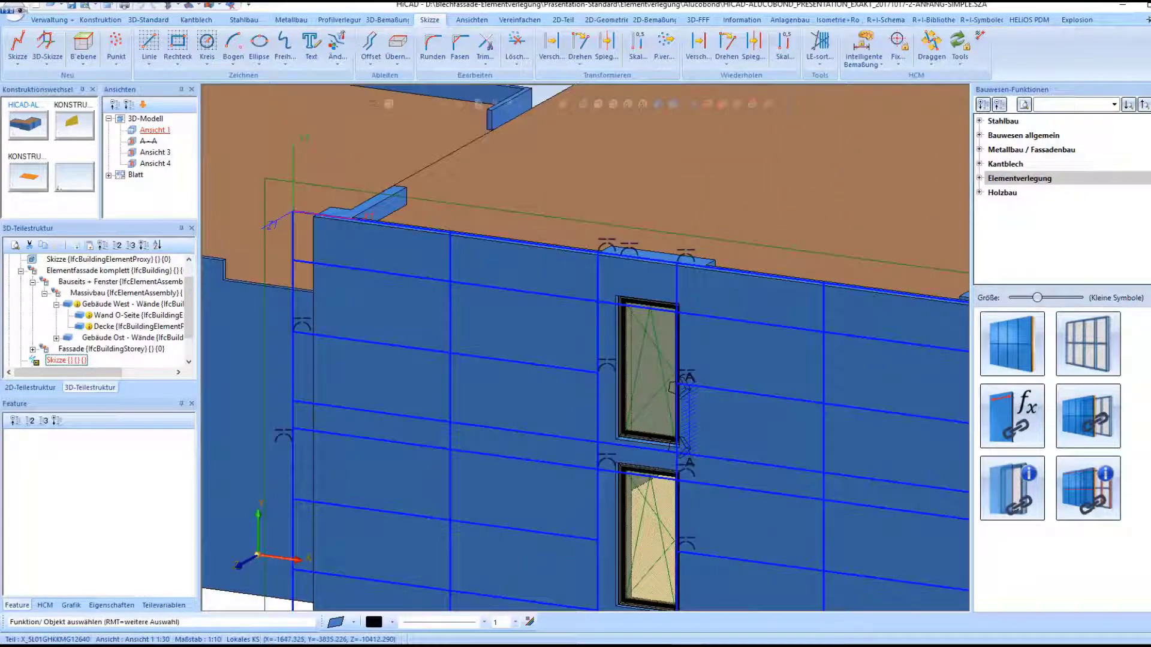
# Step: Try to shift a horizontal line of the façade grid sketch next to the upper window using the sketch Dragger
pyautogui.click(940, 46)
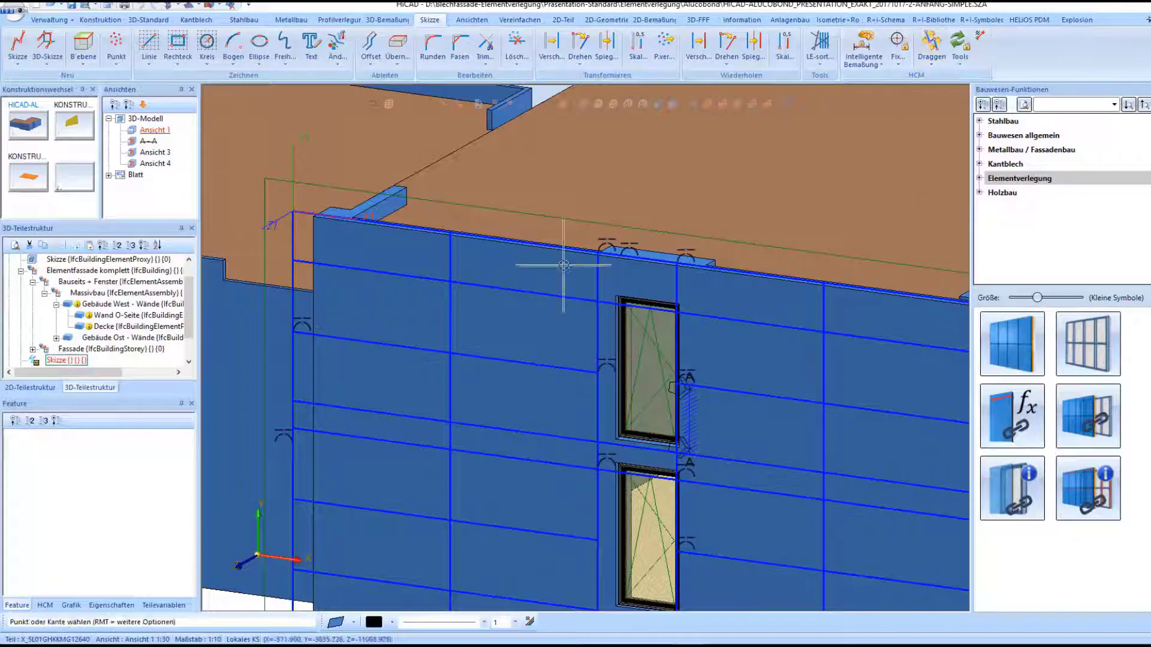
pyautogui.click(538, 298)
pyautogui.click(543, 288)
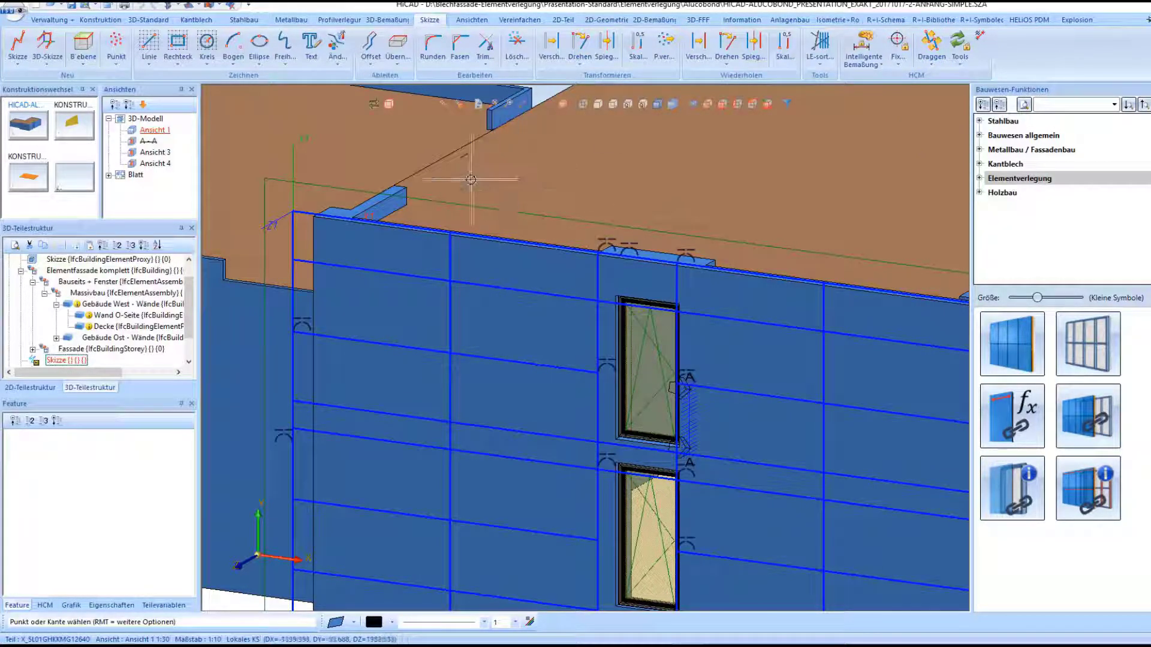
pyautogui.scroll(-3, 469, 187)
pyautogui.press('Escape')
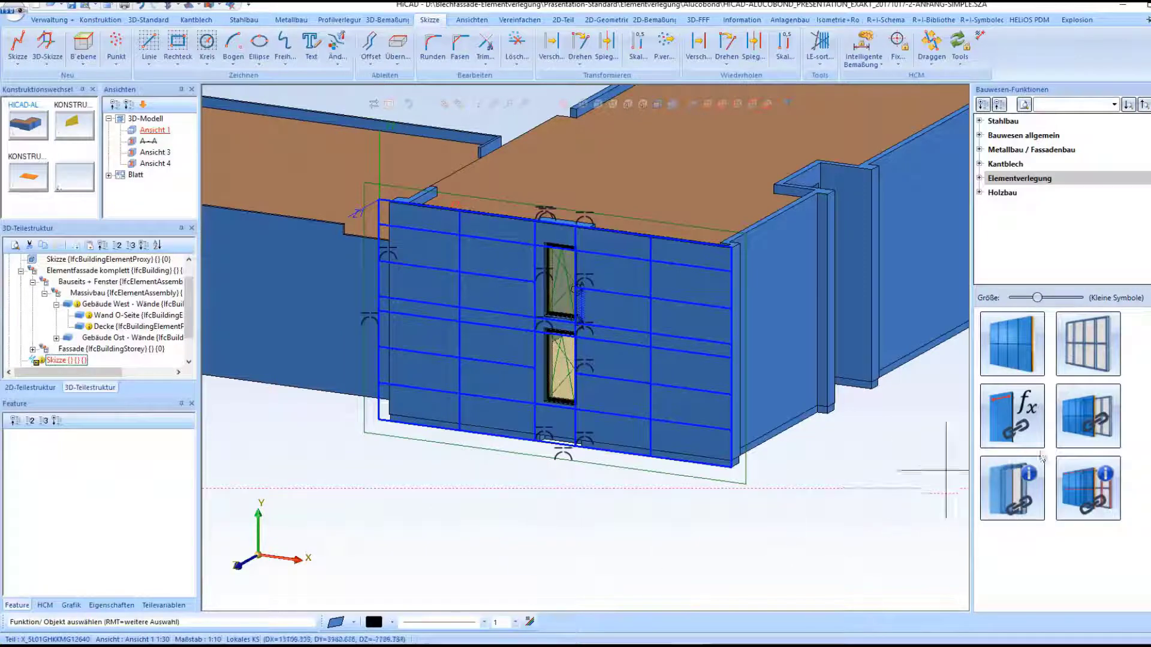
# Step: Start Elementverlegung on the façade sketch and choose the Bolzenkassette variant from the Kassettenelemente catalogue table
pyautogui.click(1026, 360)
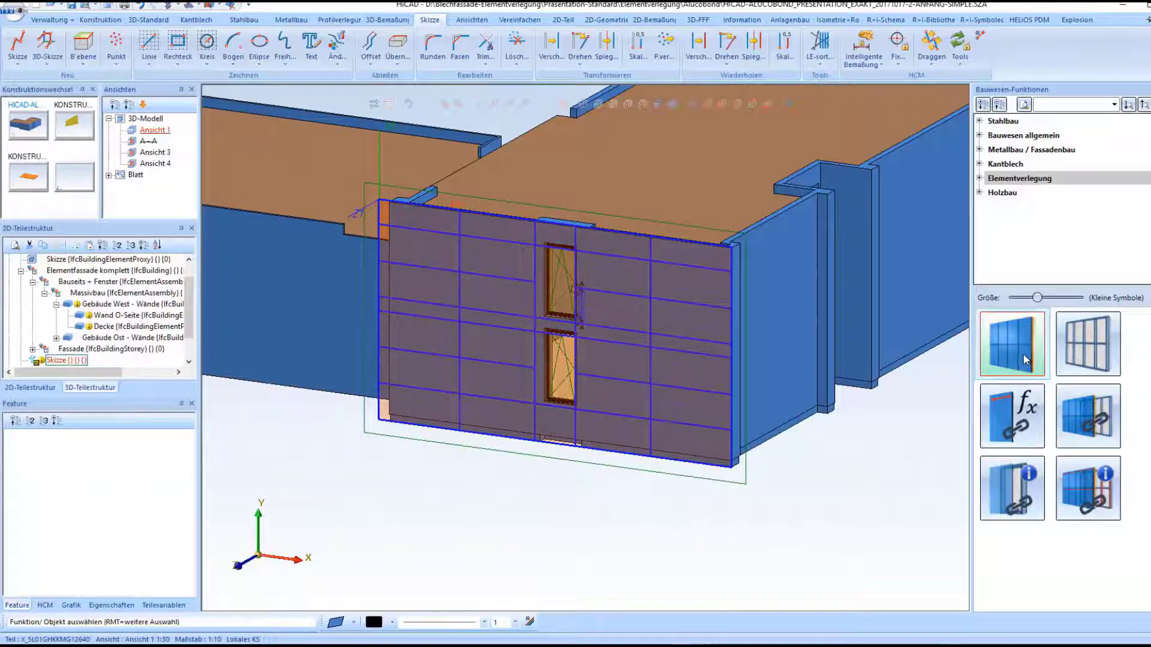
pyautogui.click(1025, 359)
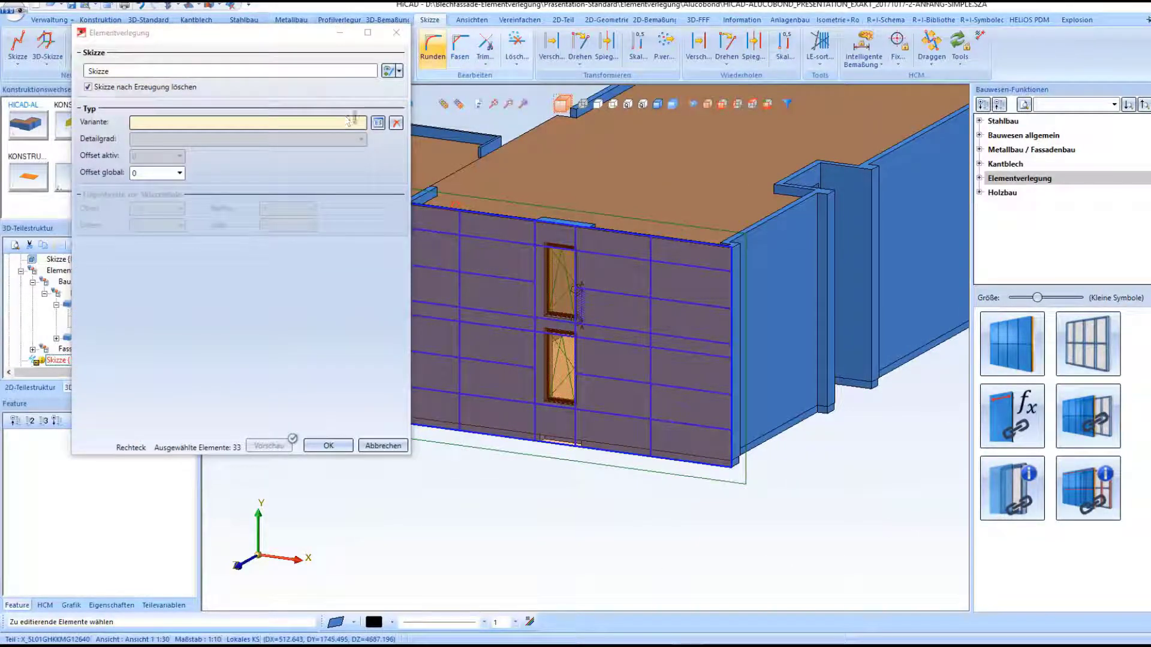
pyautogui.click(379, 124)
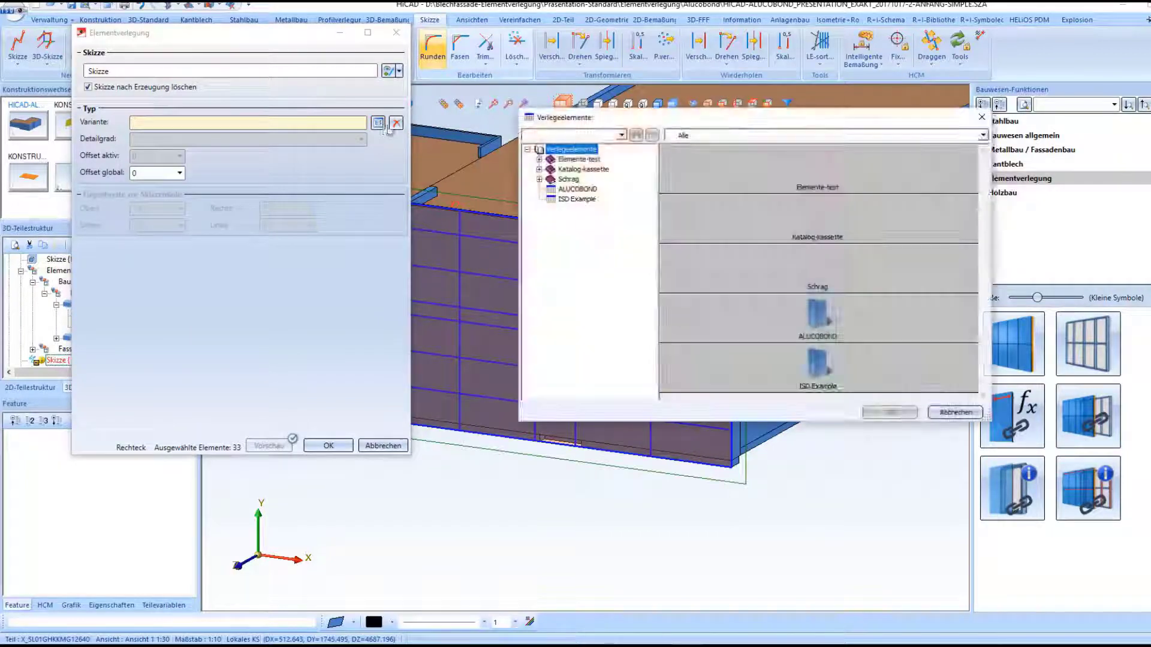
pyautogui.click(539, 170)
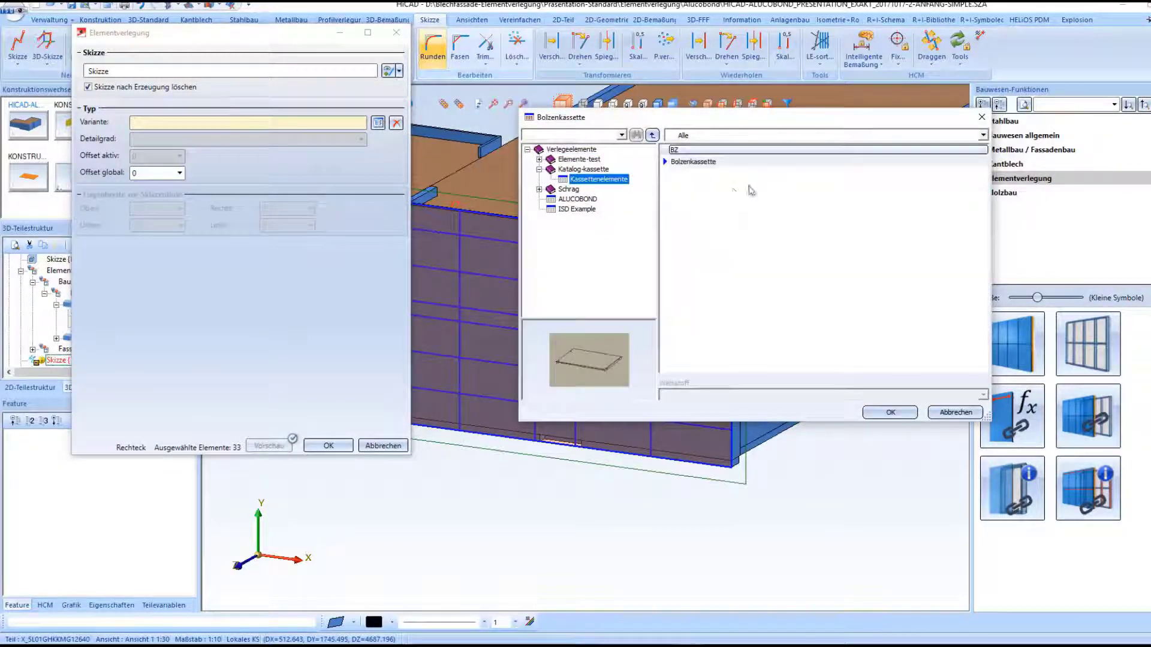
pyautogui.click(693, 162)
pyautogui.click(890, 413)
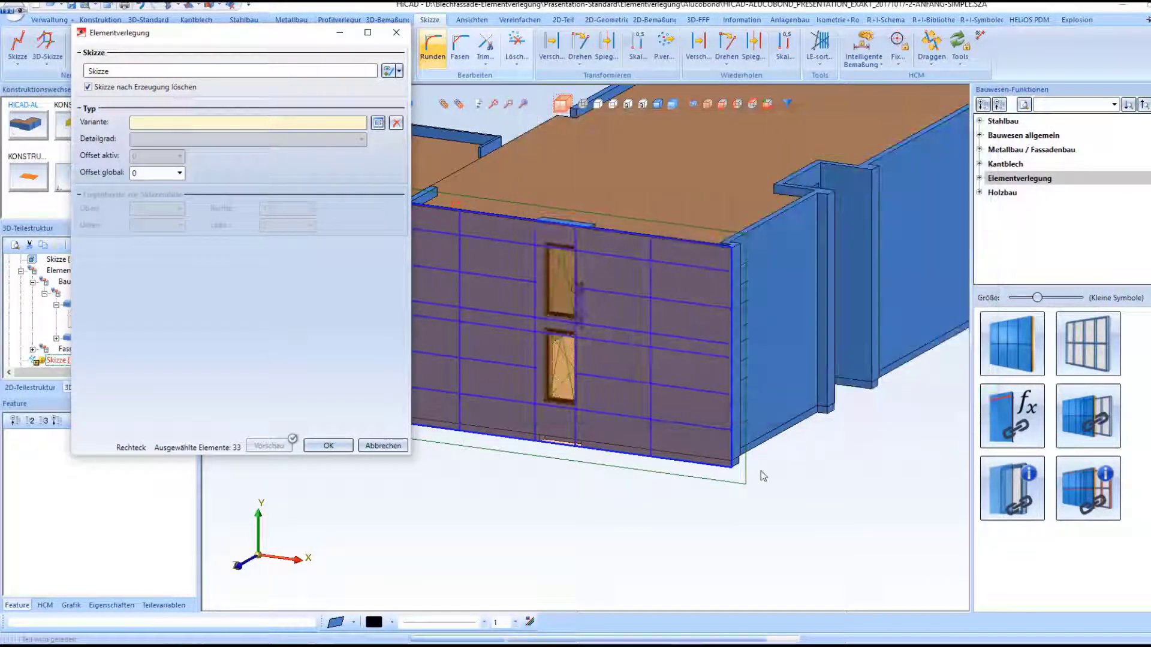
# Step: Clear the variant from the two window fields and create the Bolzenkassette element laying on the remaining façade fields
pyautogui.click(550, 303)
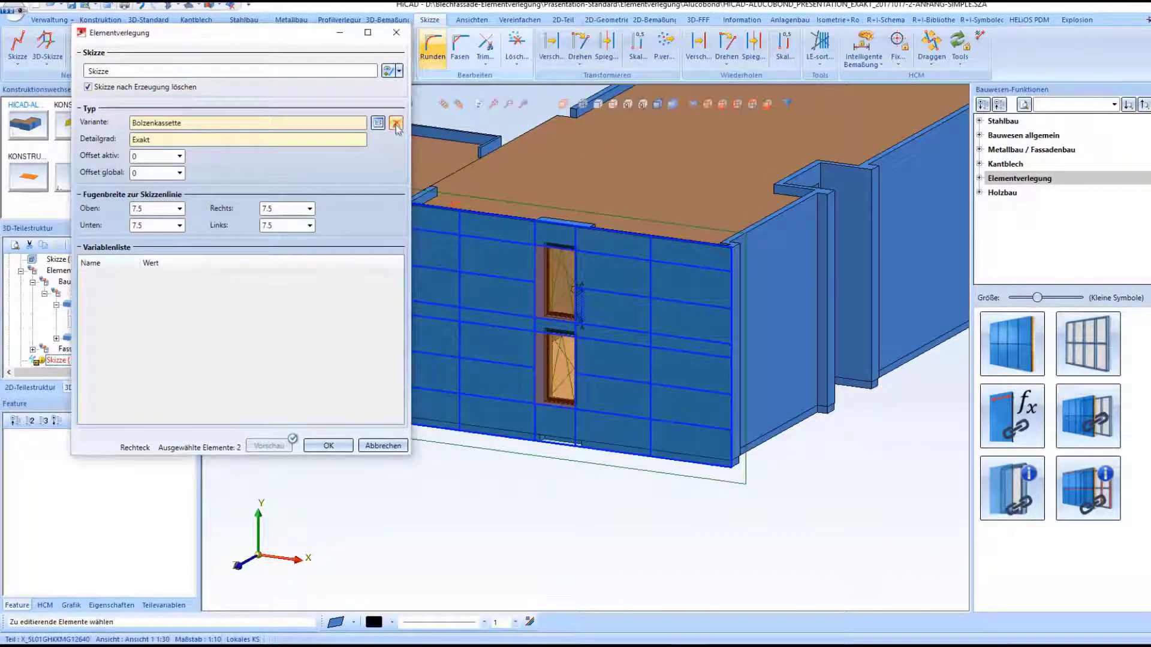
pyautogui.click(511, 302)
pyautogui.click(327, 446)
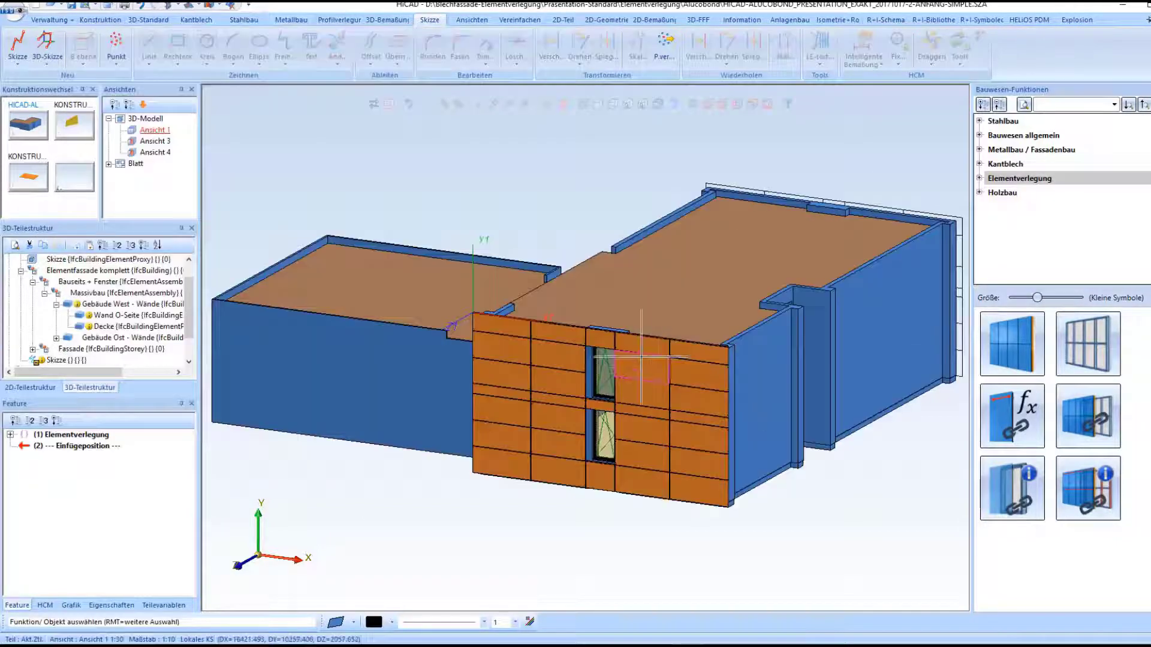
pyautogui.moveTo(642, 356)
pyautogui.mouseDown(button='middle')
pyautogui.moveTo(647, 386)
pyautogui.moveTo(729, 388)
pyautogui.moveTo(763, 369)
pyautogui.moveTo(639, 378)
pyautogui.mouseUp(button='middle')
pyautogui.press('Return')
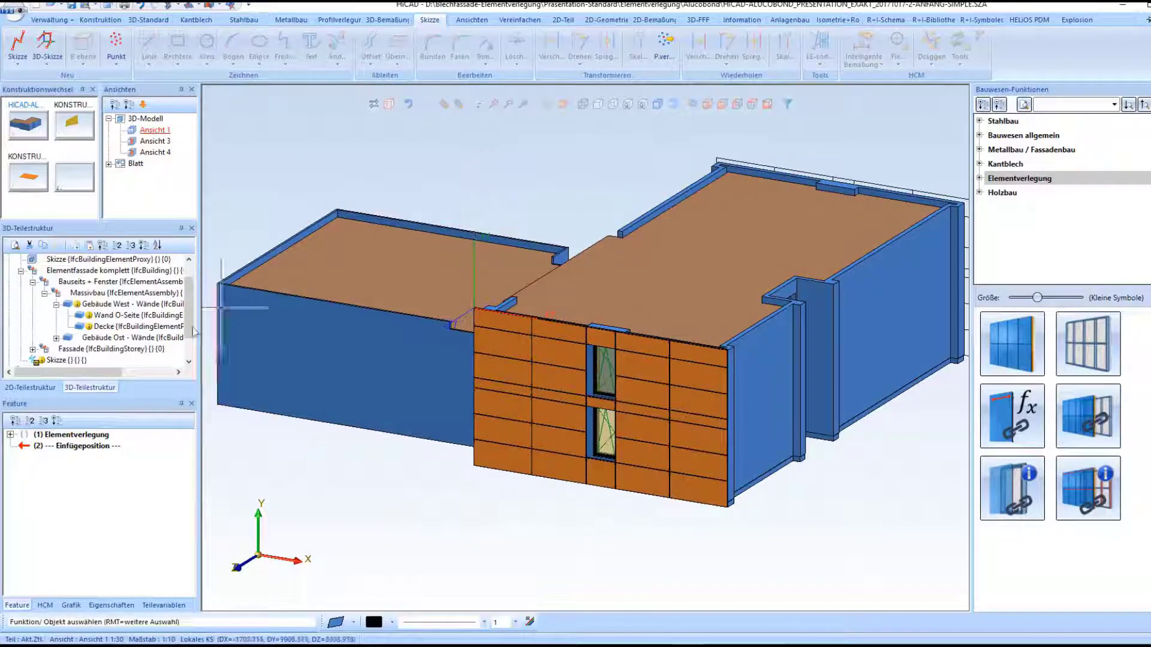
# Step: Select the whole Elementverlegung assembly in the part structure and isolate it from the rest of the building
pyautogui.click(543, 382)
pyautogui.scroll(6, 97, 330)
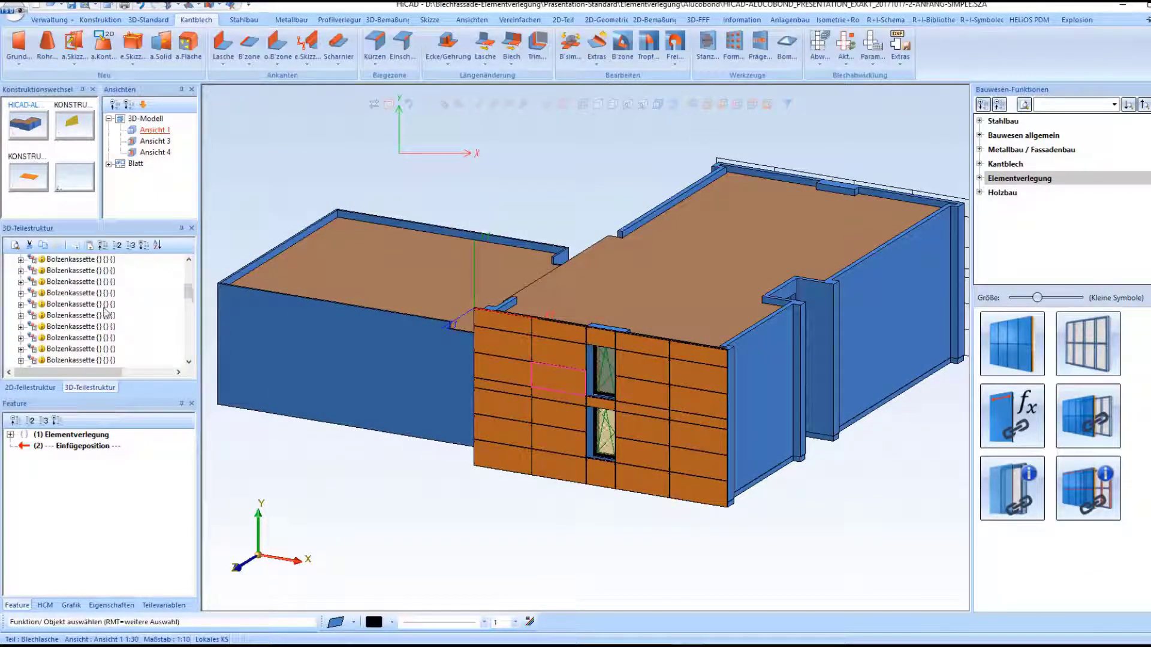
pyautogui.scroll(-1, 92, 322)
pyautogui.click(72, 337)
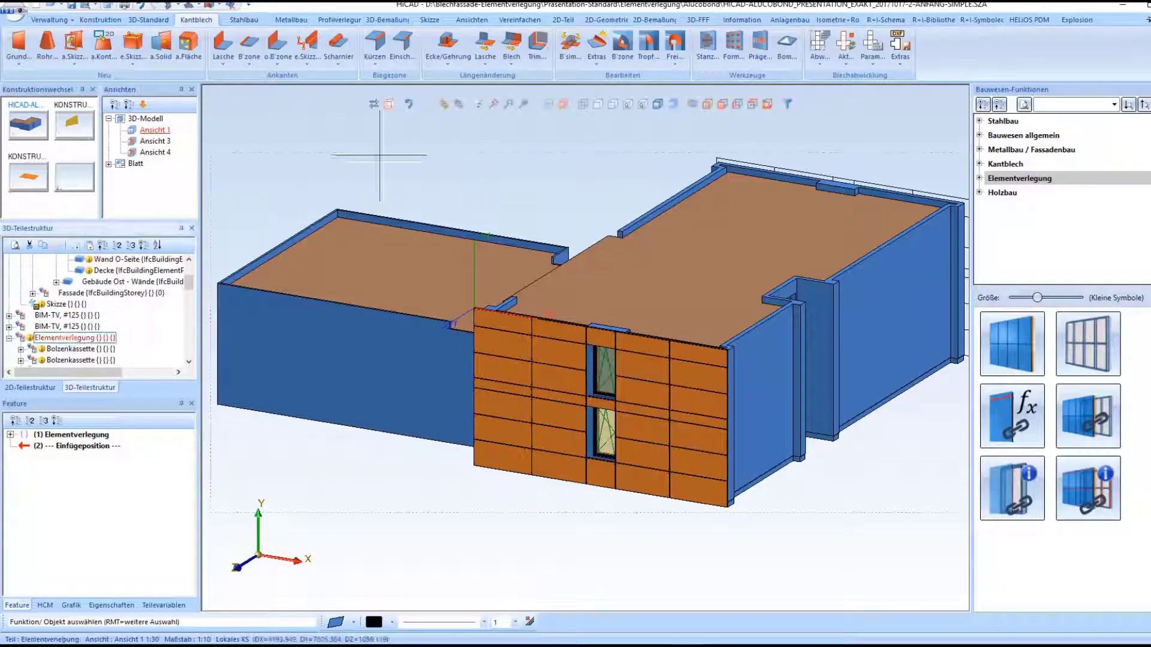
pyautogui.click(457, 104)
# Step: Examine the rear side of the laid cassettes with their flanges and joints, and return to the front of the façade
pyautogui.moveTo(546, 336); pyautogui.dragTo(728, 354, button='middle')
pyautogui.scroll(7, 563, 349)
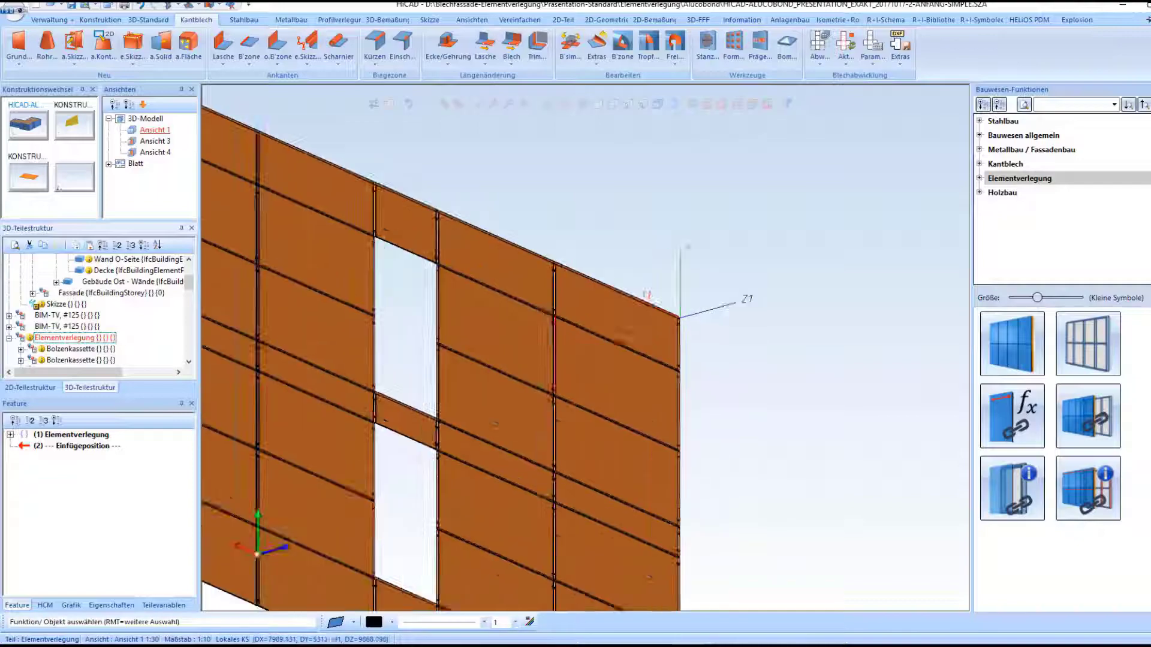
pyautogui.scroll(3, 610, 392)
pyautogui.scroll(-3, 689, 302)
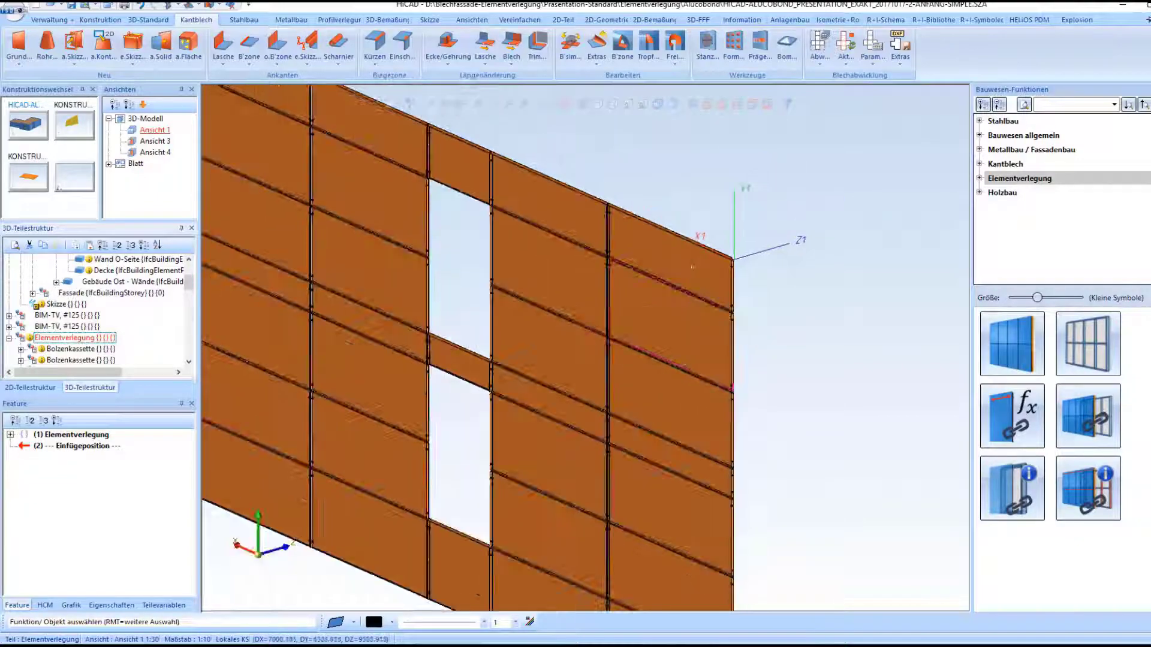
pyautogui.scroll(3, 568, 390)
pyautogui.scroll(-5, 437, 373)
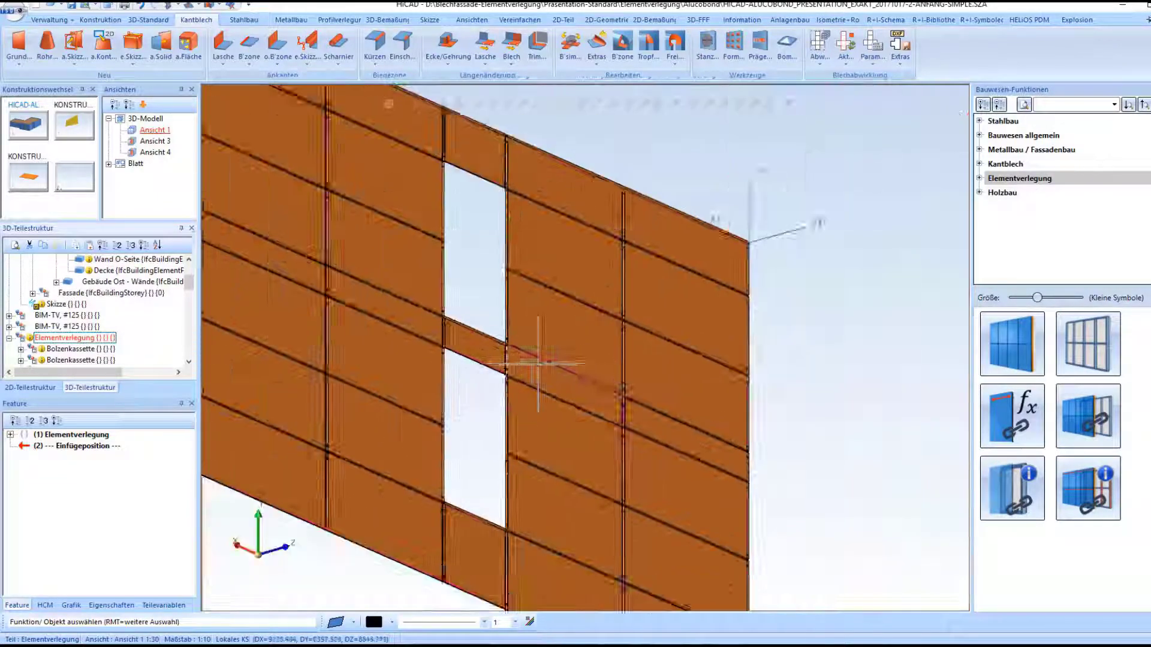
pyautogui.moveTo(617, 345); pyautogui.dragTo(421, 364, button='middle')
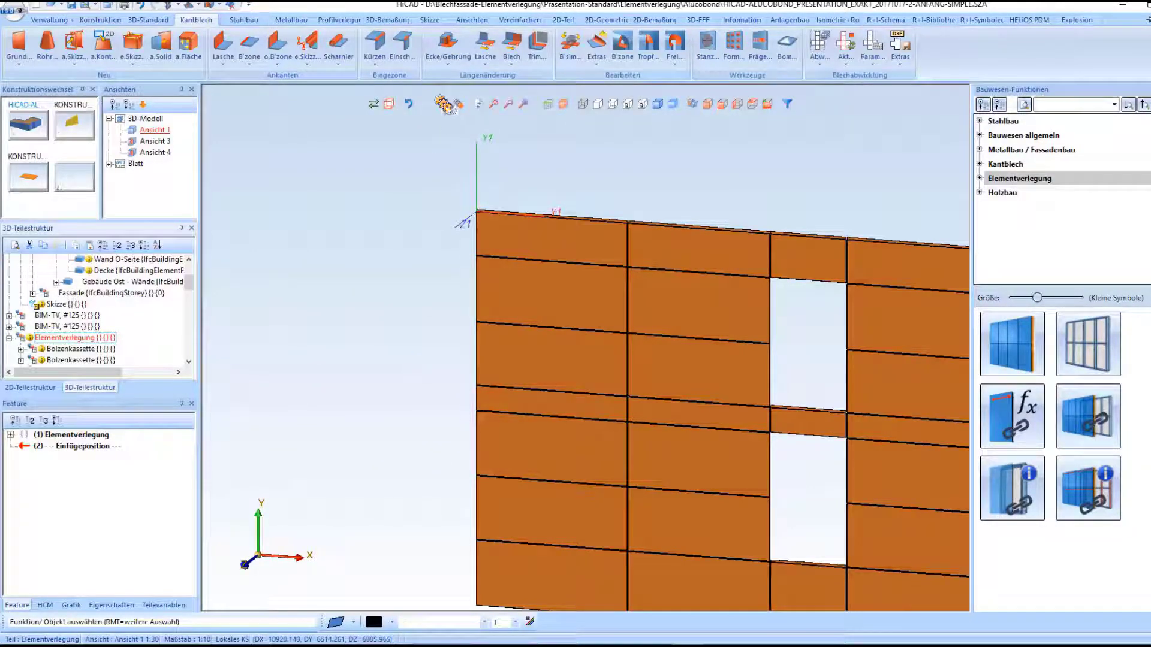
# Step: Show the whole building again and select the façade sketch with the slanted grid lines on its opposite end wall
pyautogui.click(479, 105)
pyautogui.click(497, 103)
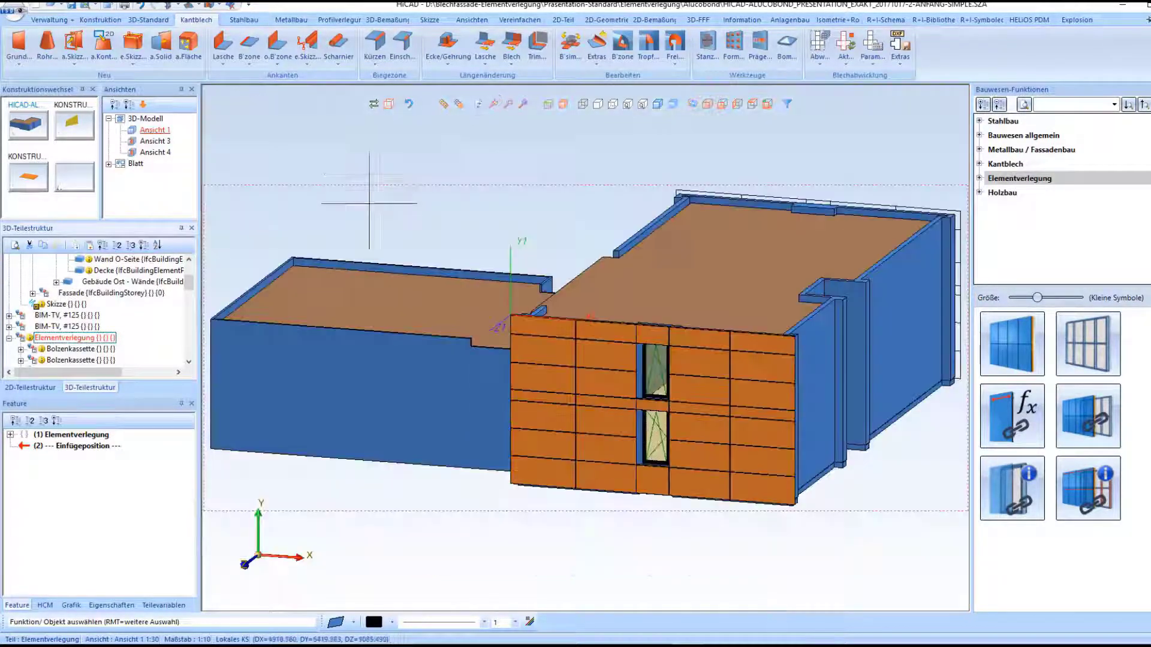
pyautogui.moveTo(600, 292); pyautogui.dragTo(365, 308, button='middle')
pyautogui.click(435, 364)
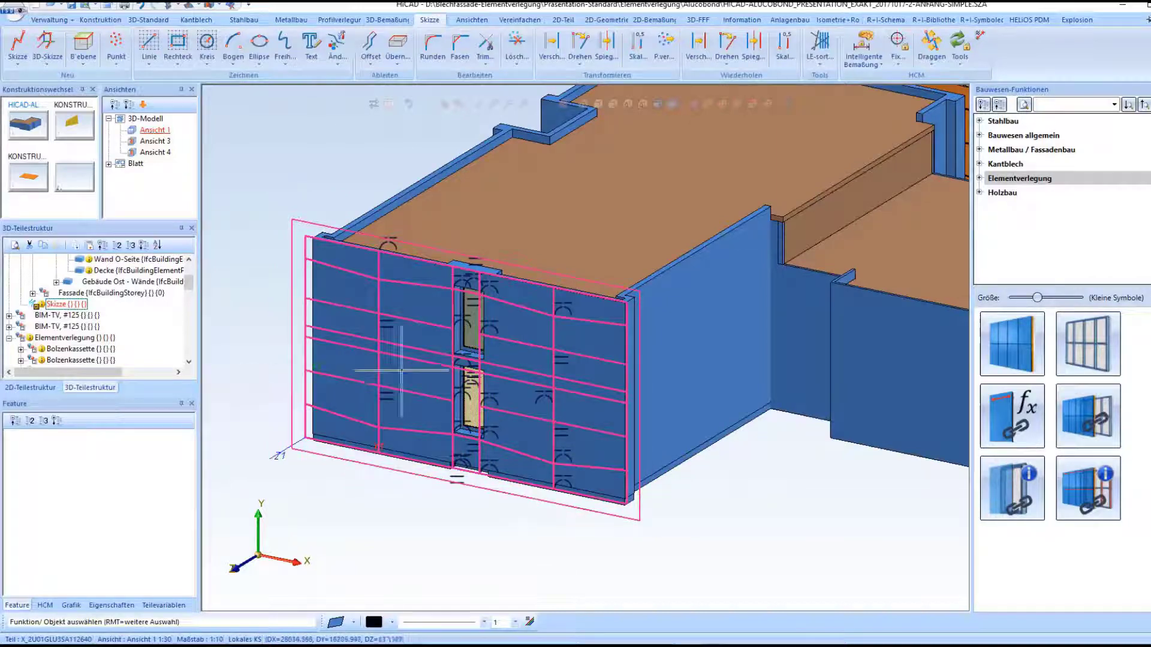
pyautogui.scroll(5, 398, 367)
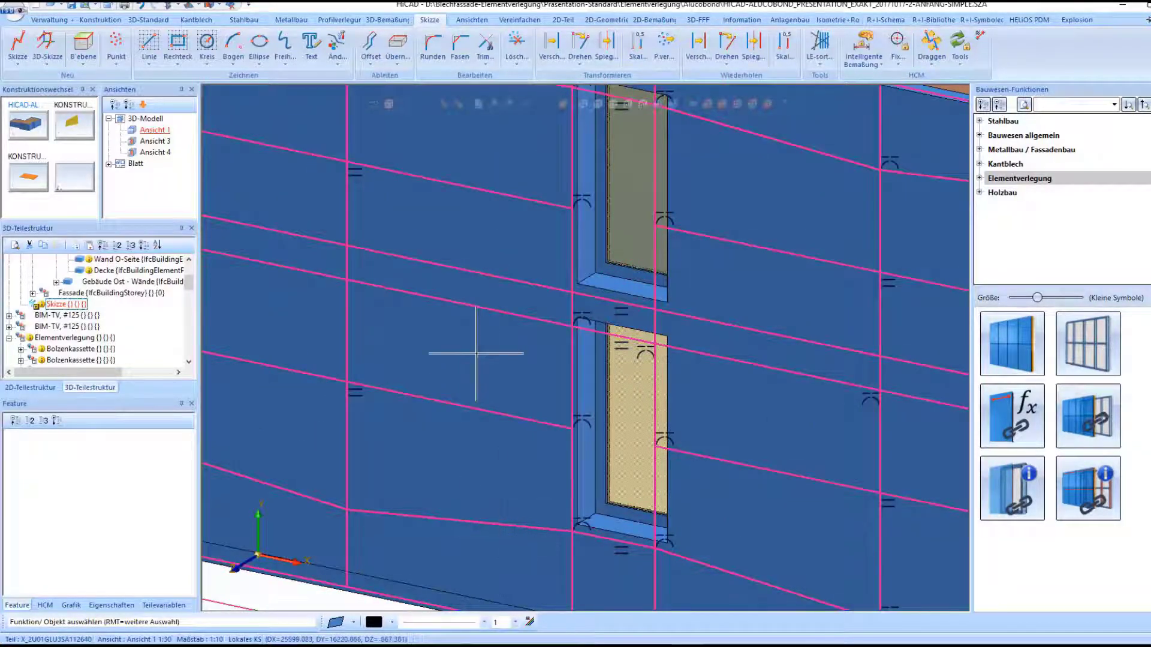
pyautogui.scroll(-5, 448, 288)
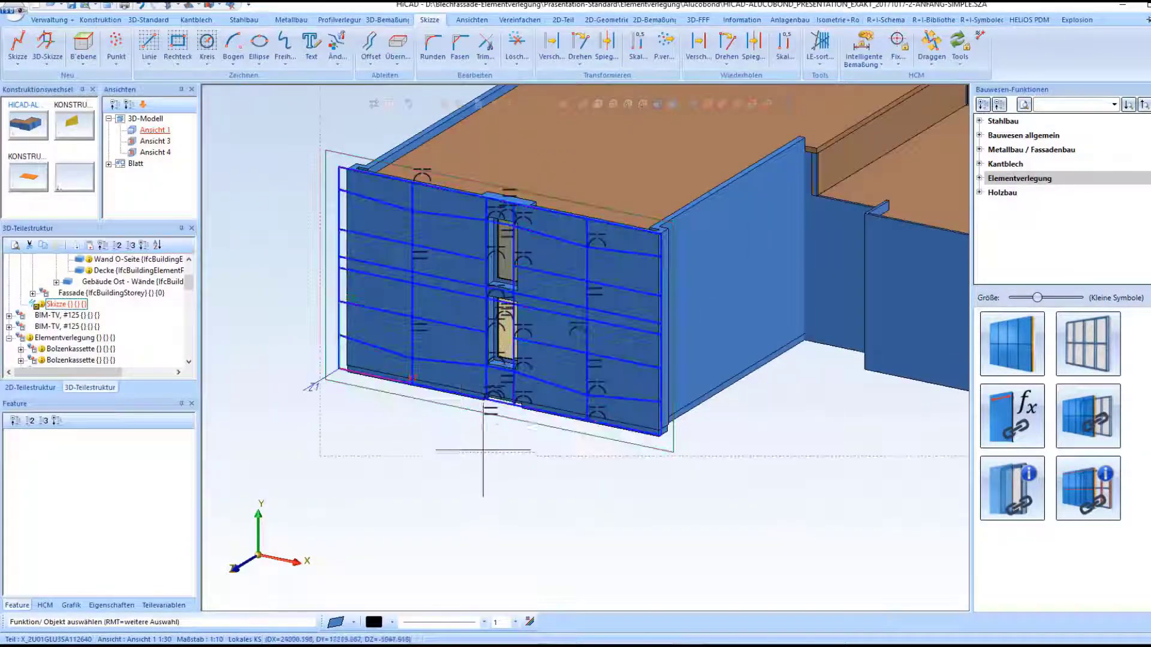
pyautogui.scroll(1, 439, 328)
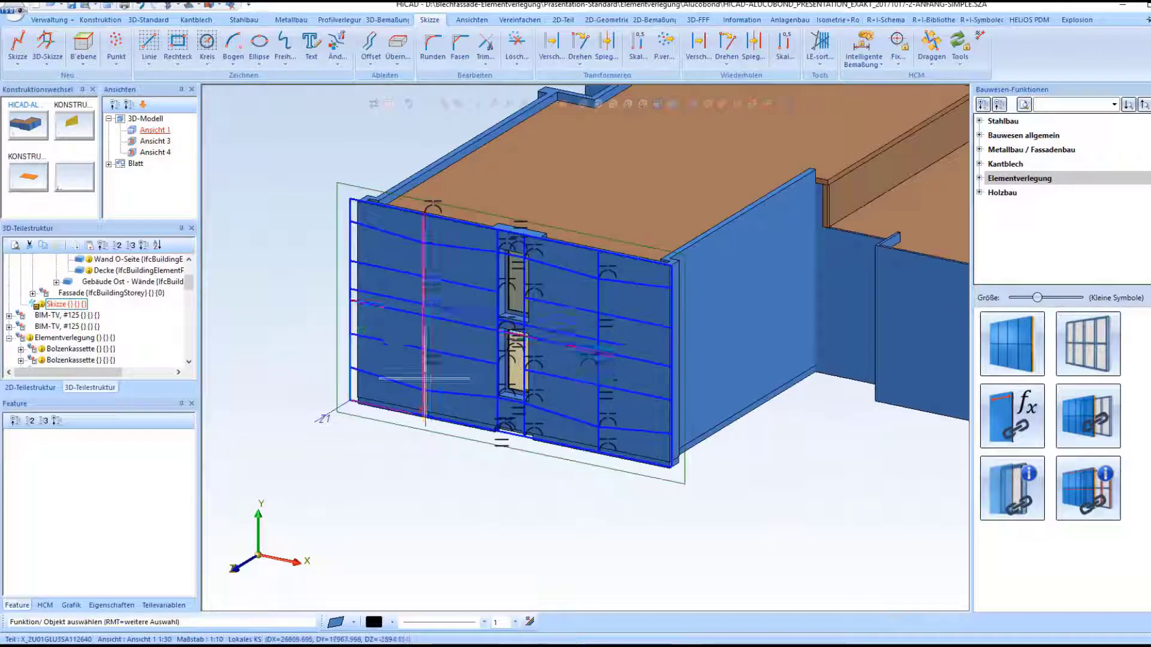
# Step: In the KONSTRUKTION4 drawing, review the NR-01 plate's sketch with its HCM constraints, accept the sketch and view the plate at an angle
pyautogui.click(79, 132)
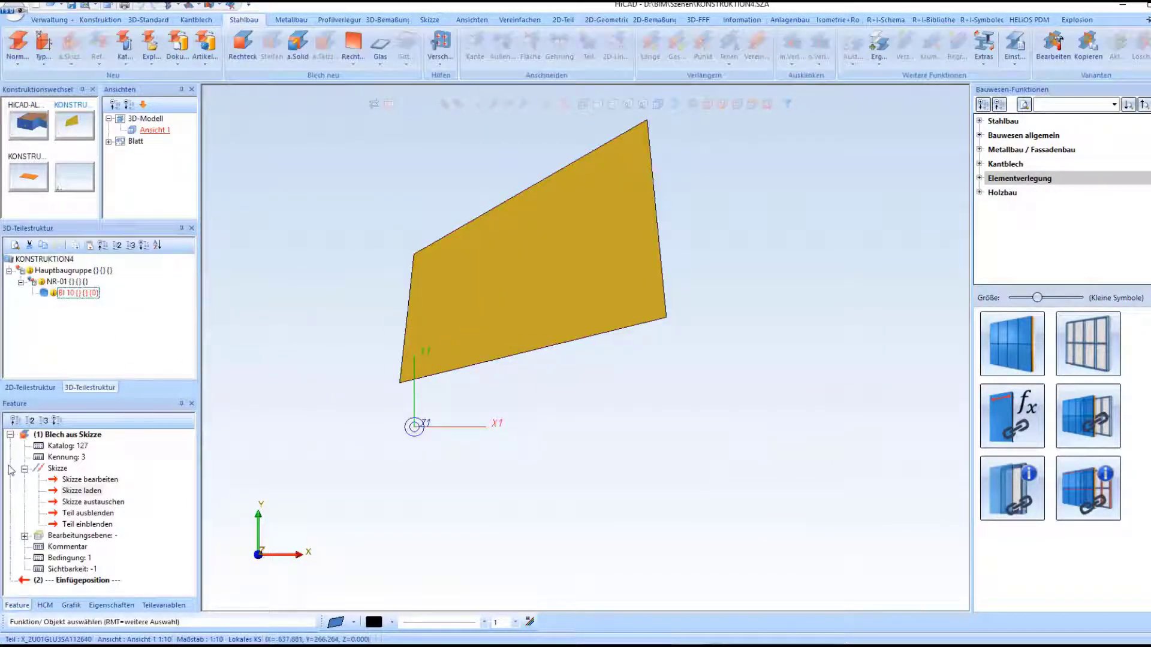
pyautogui.doubleClick(96, 481)
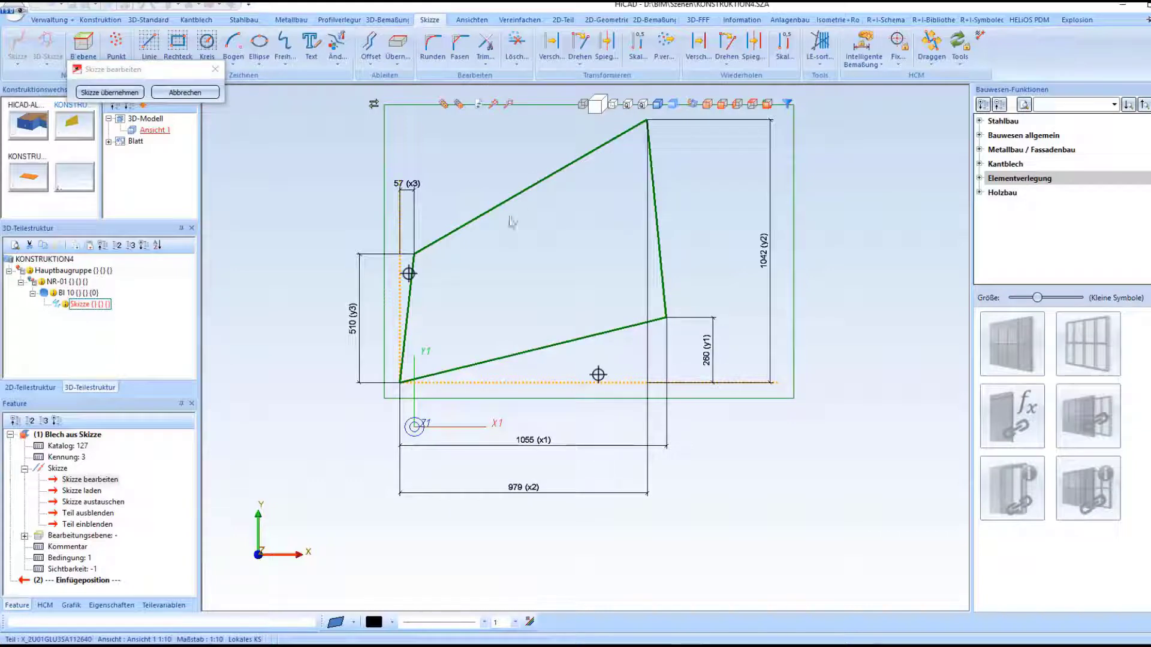
pyautogui.scroll(1, 384, 208)
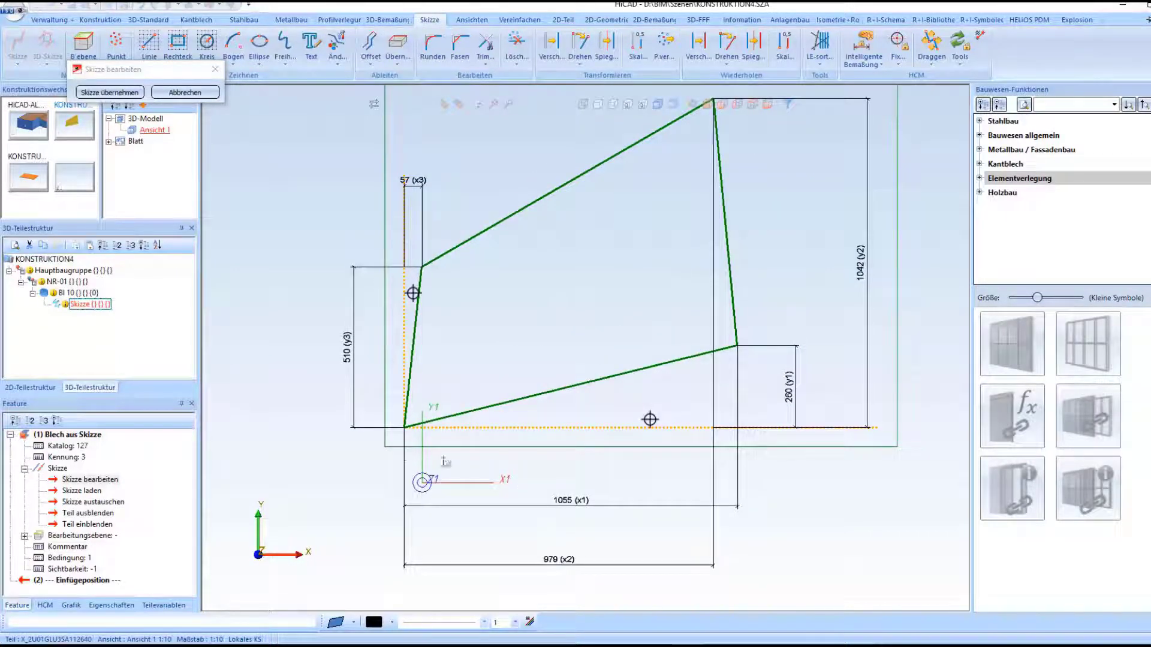
pyautogui.click(47, 605)
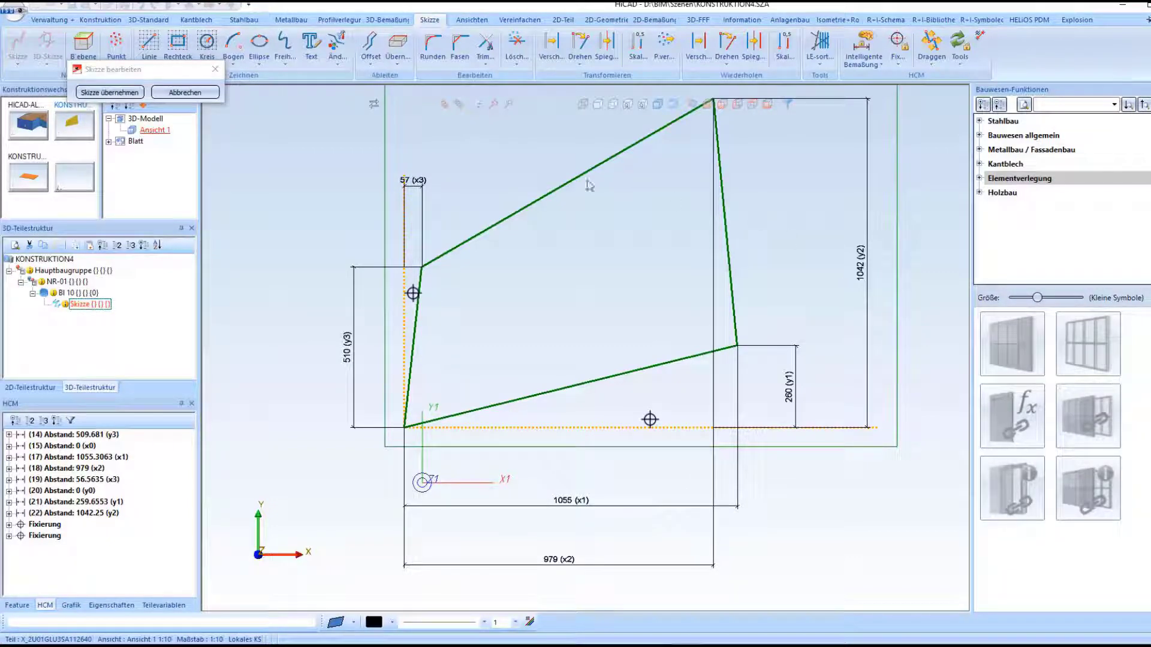
pyautogui.click(96, 93)
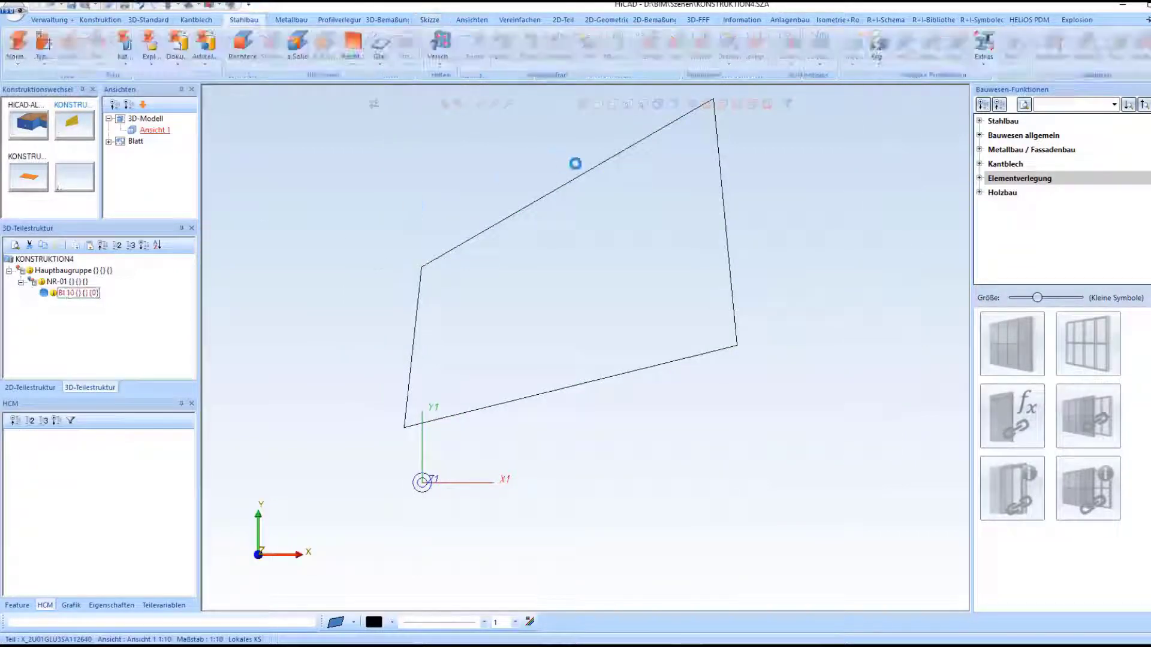
pyautogui.click(708, 105)
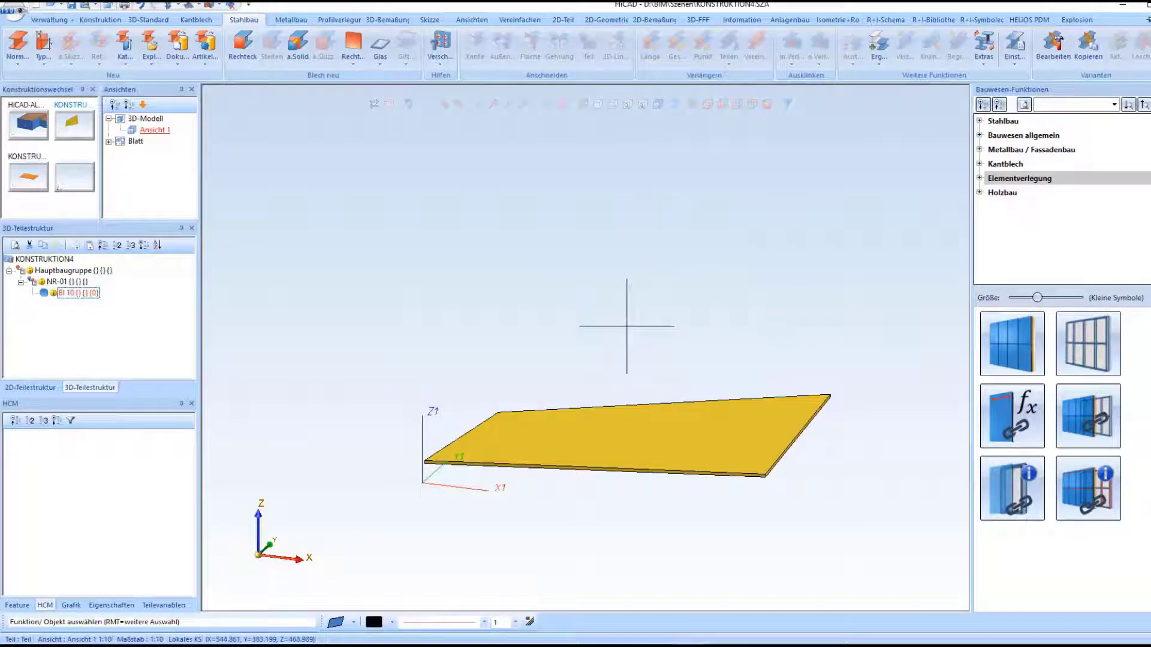
# Step: Return to the building drawing, start Elementverlegung on the selected façade sketch and choose variant NR-01 from the Elemente table under Elemente-test
pyautogui.click(30, 123)
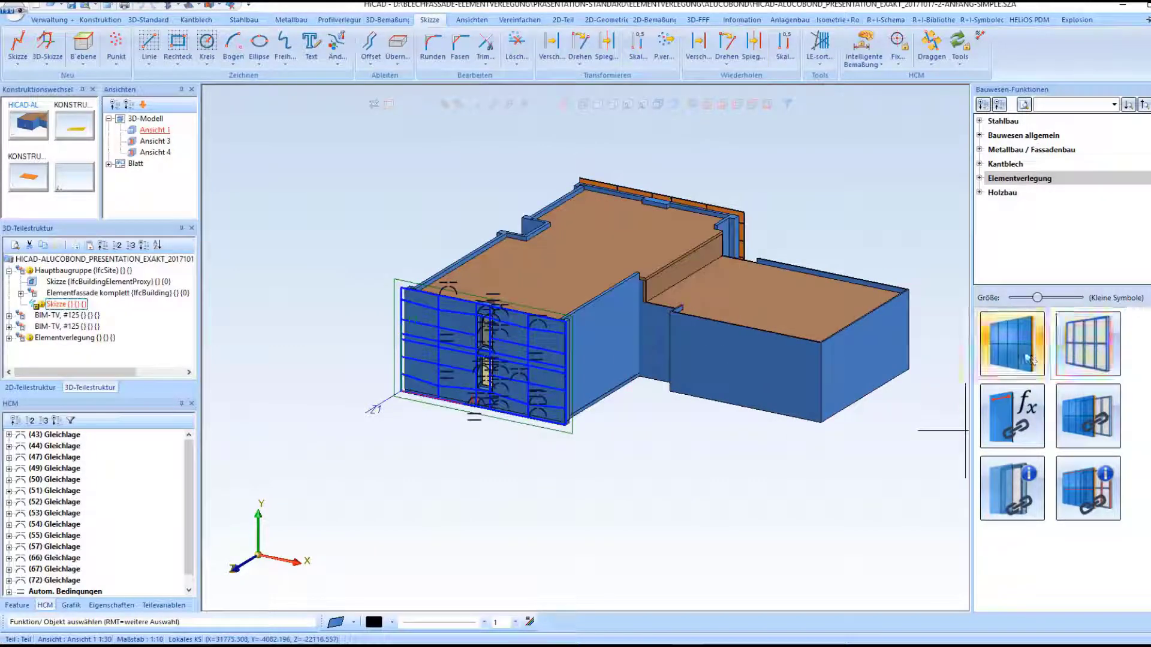
pyautogui.click(1011, 417)
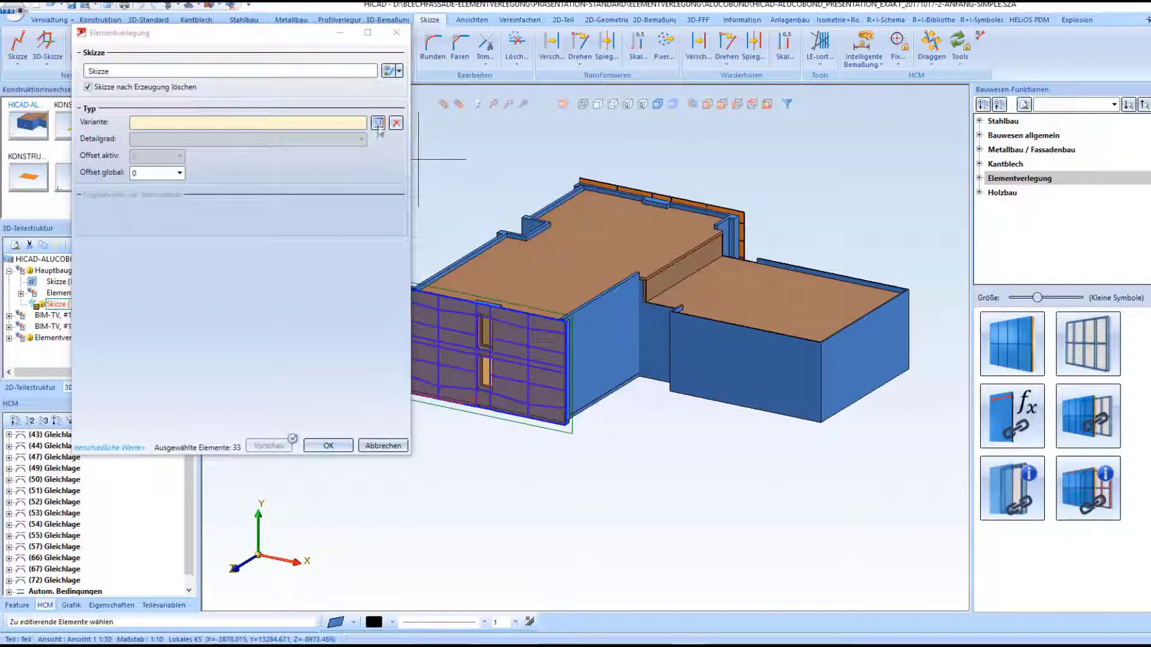
pyautogui.click(378, 124)
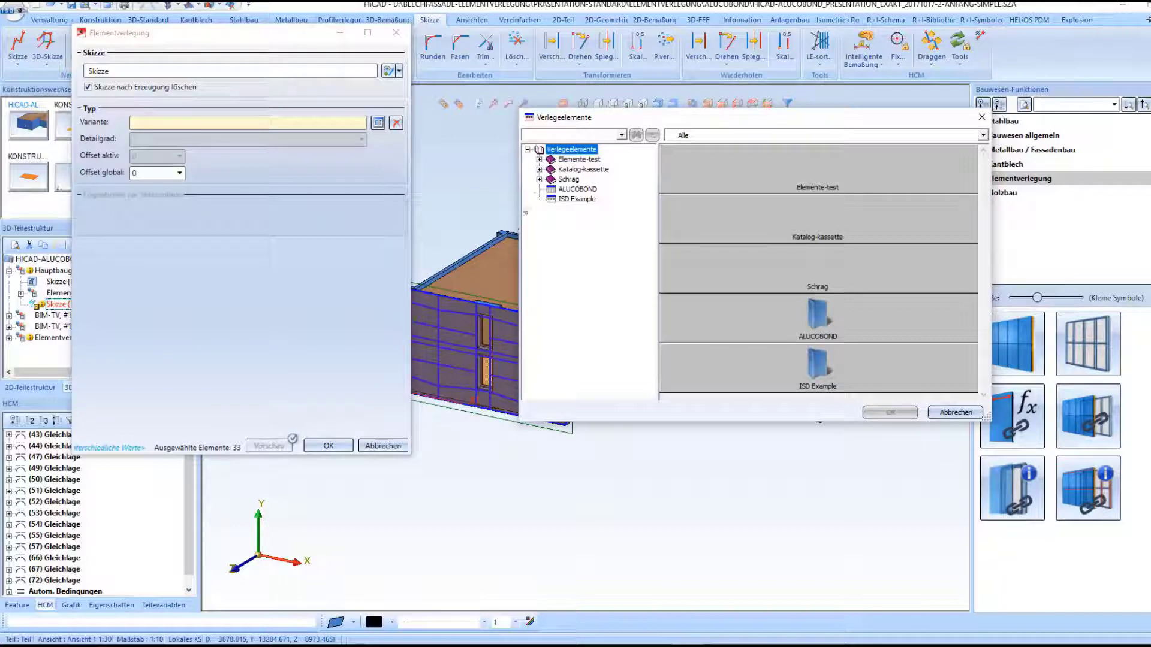
pyautogui.click(540, 160)
pyautogui.click(576, 170)
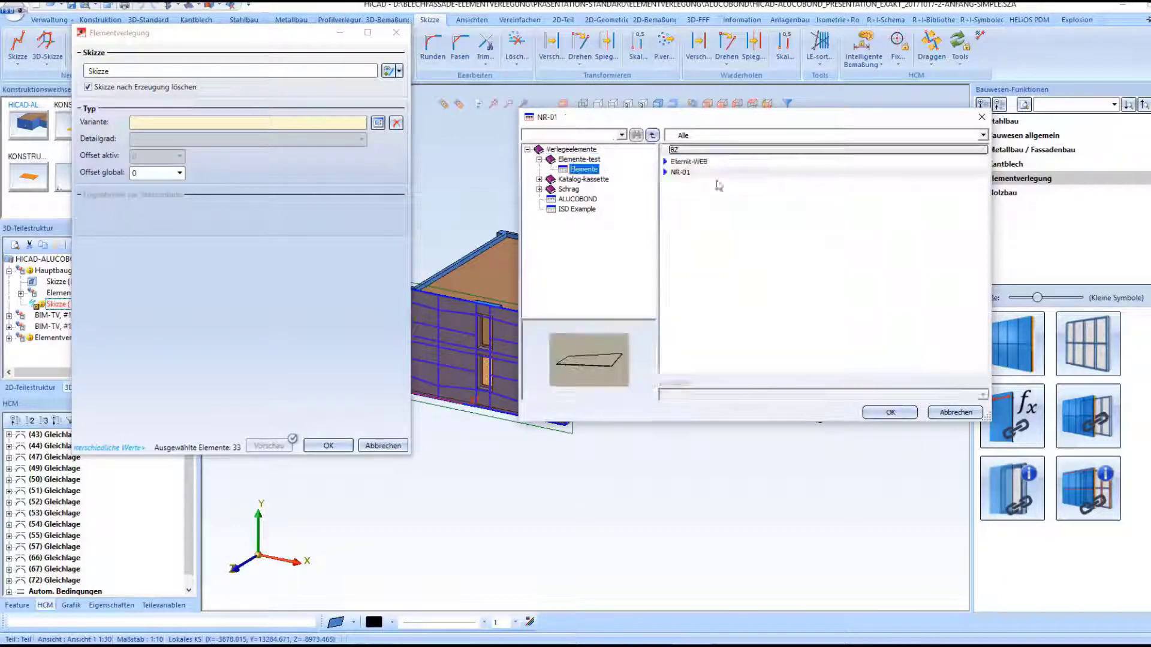
pyautogui.click(779, 174)
pyautogui.click(898, 415)
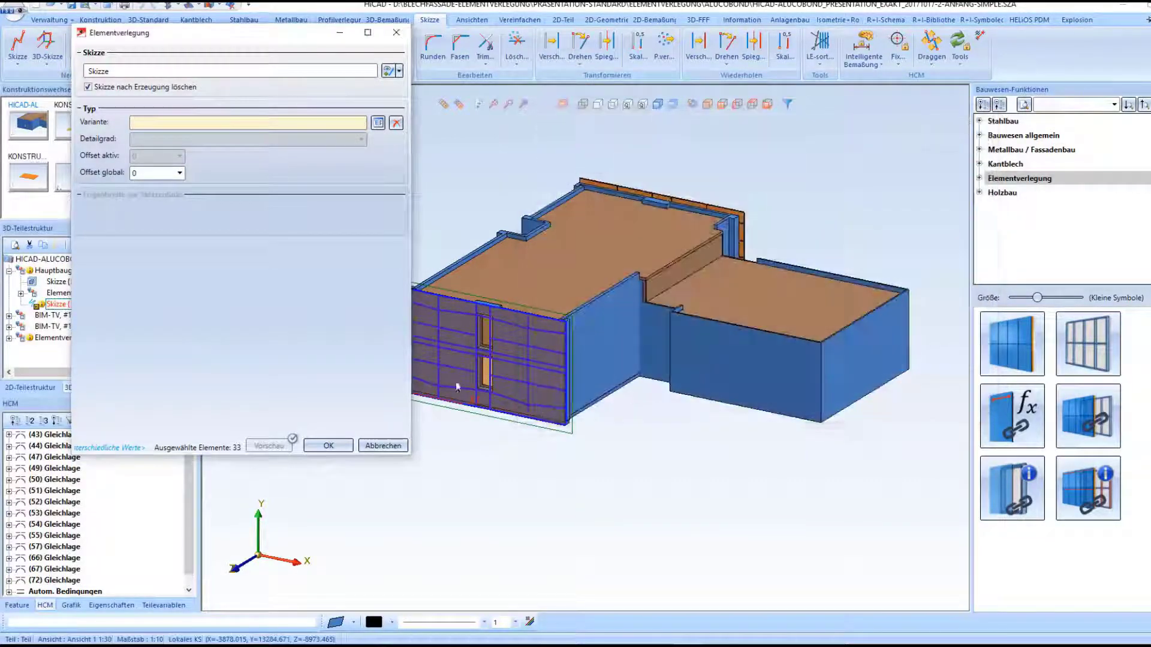
# Step: Remove the NR-01 variant from the two window fields and create the element laying on the other fields of the slanted-grid façade
pyautogui.click(457, 370)
pyautogui.click(484, 342)
pyautogui.click(481, 368)
pyautogui.click(399, 123)
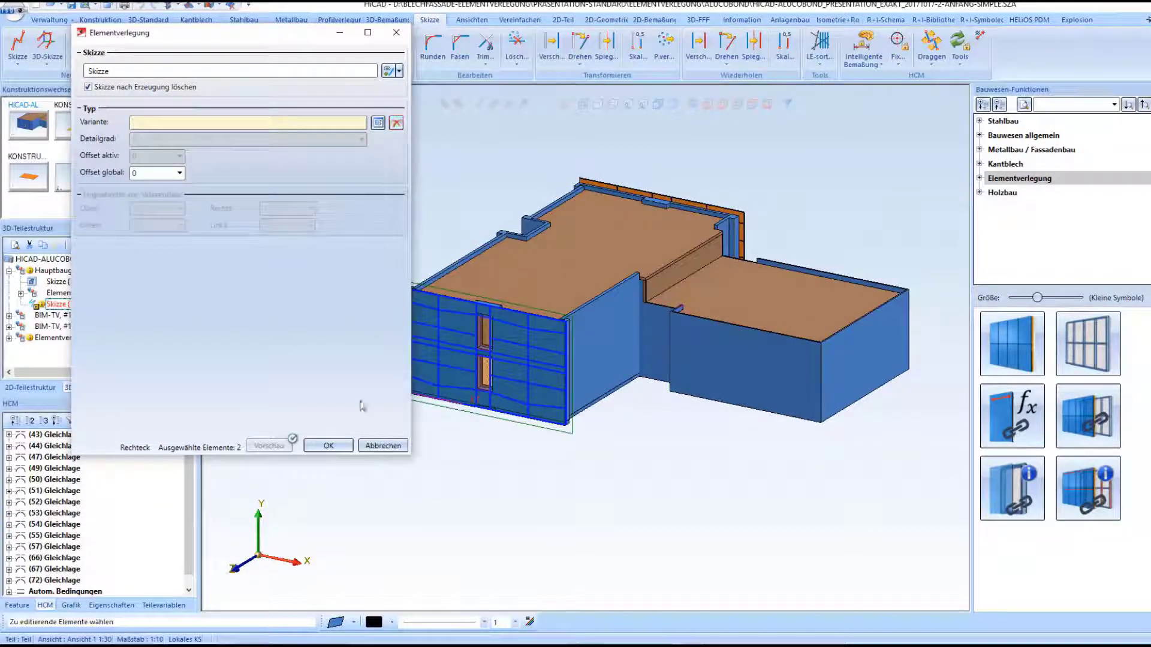
pyautogui.click(328, 447)
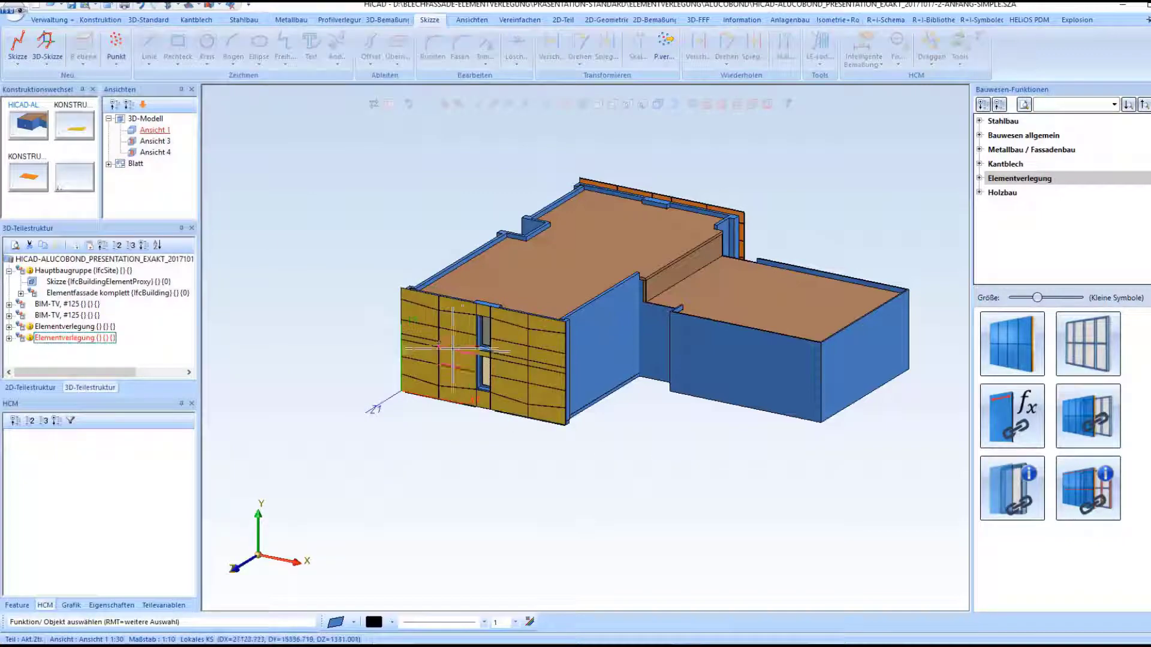
# Step: Examine the laid NR-01 panels around the windows and along the slanted joints, and return to an overview of the building
pyautogui.scroll(4, 449, 347)
pyautogui.scroll(6, 448, 347)
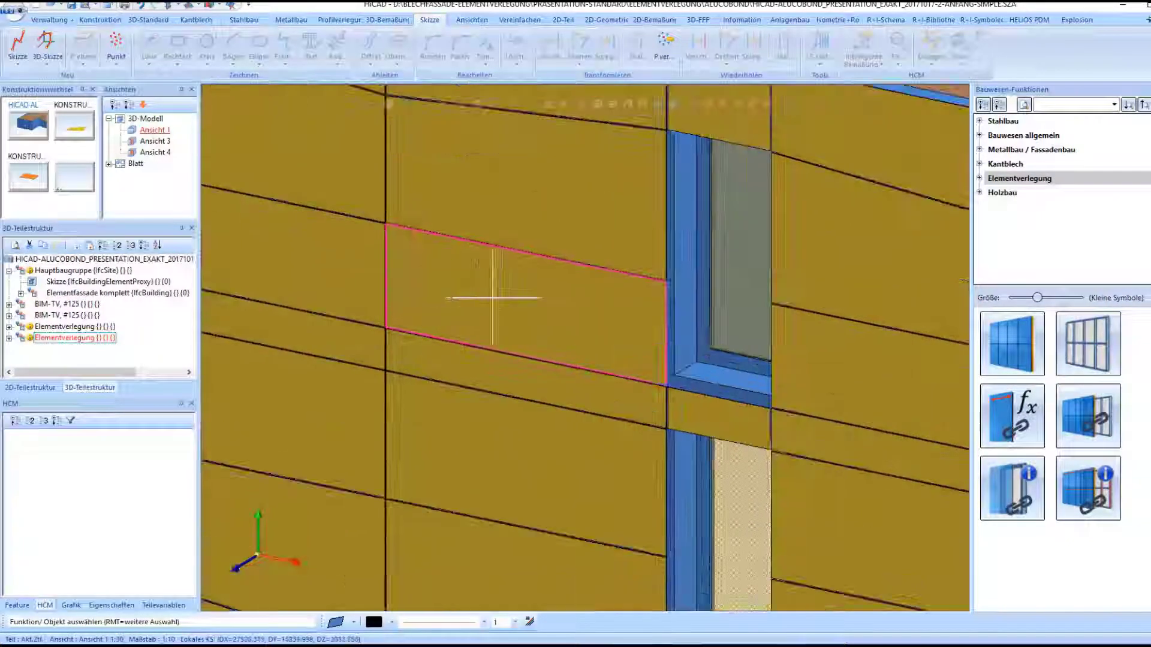
pyautogui.moveTo(503, 299)
pyautogui.mouseDown(button='middle')
pyautogui.moveTo(529, 307)
pyautogui.moveTo(537, 292)
pyautogui.moveTo(501, 294)
pyautogui.mouseUp(button='middle')
pyautogui.scroll(-4, 491, 292)
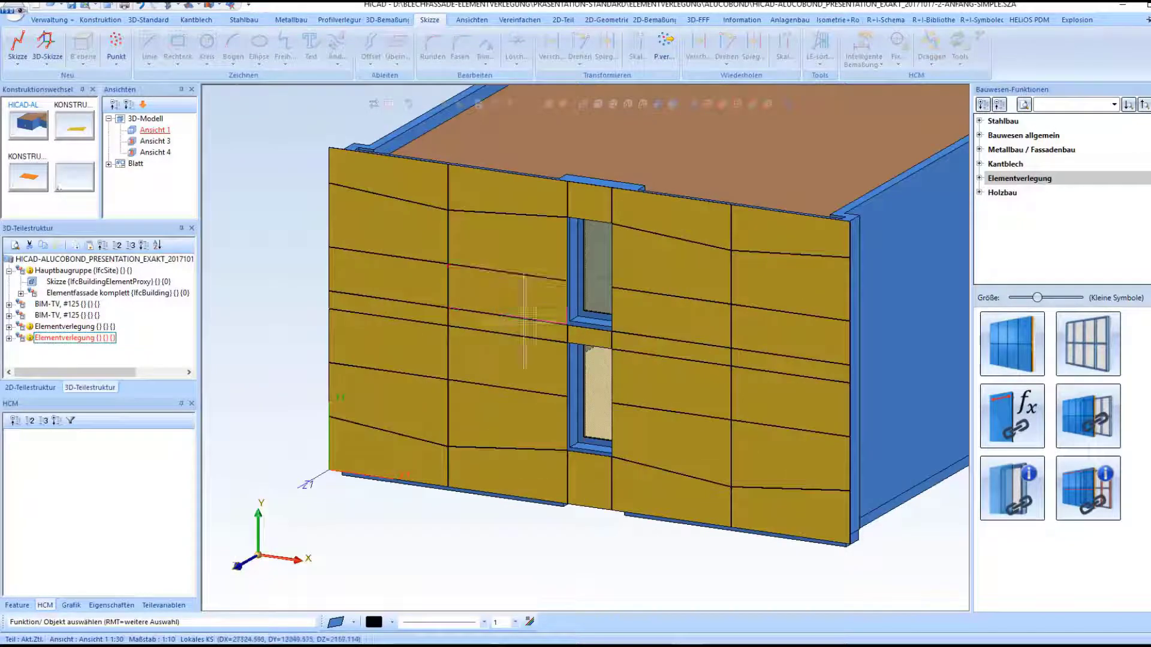
pyautogui.scroll(1, 523, 477)
pyautogui.scroll(2, 512, 492)
pyautogui.scroll(-4, 410, 428)
pyautogui.moveTo(414, 411); pyautogui.dragTo(411, 458, button='middle')
pyautogui.scroll(-1, 367, 525)
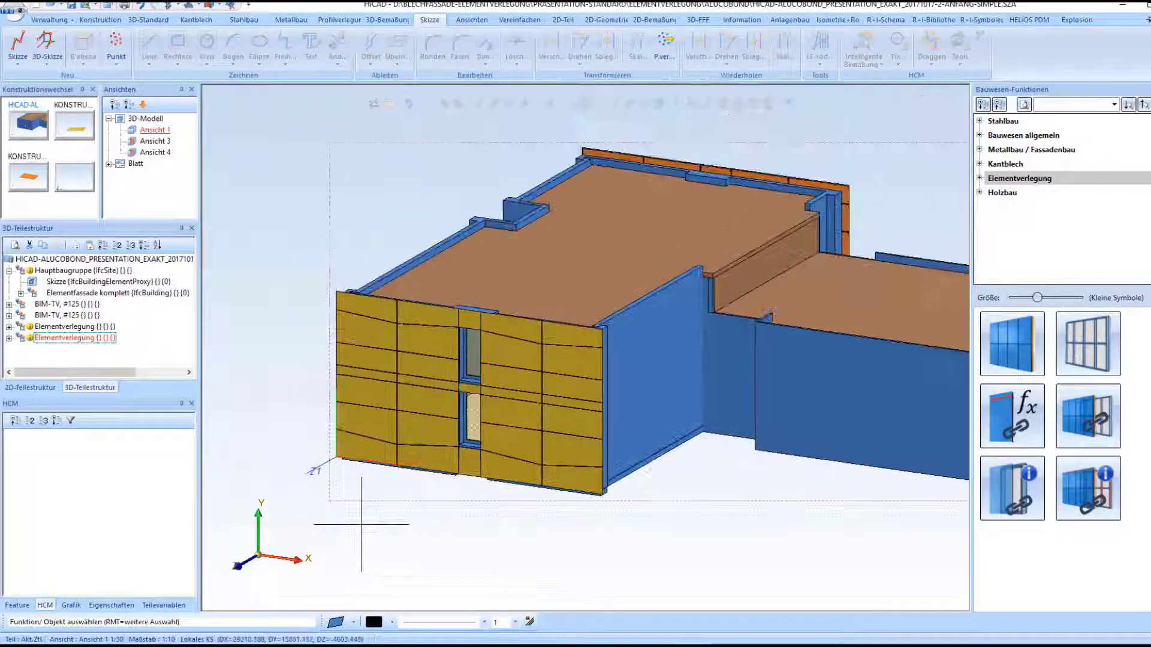
pyautogui.scroll(-2, 550, 282)
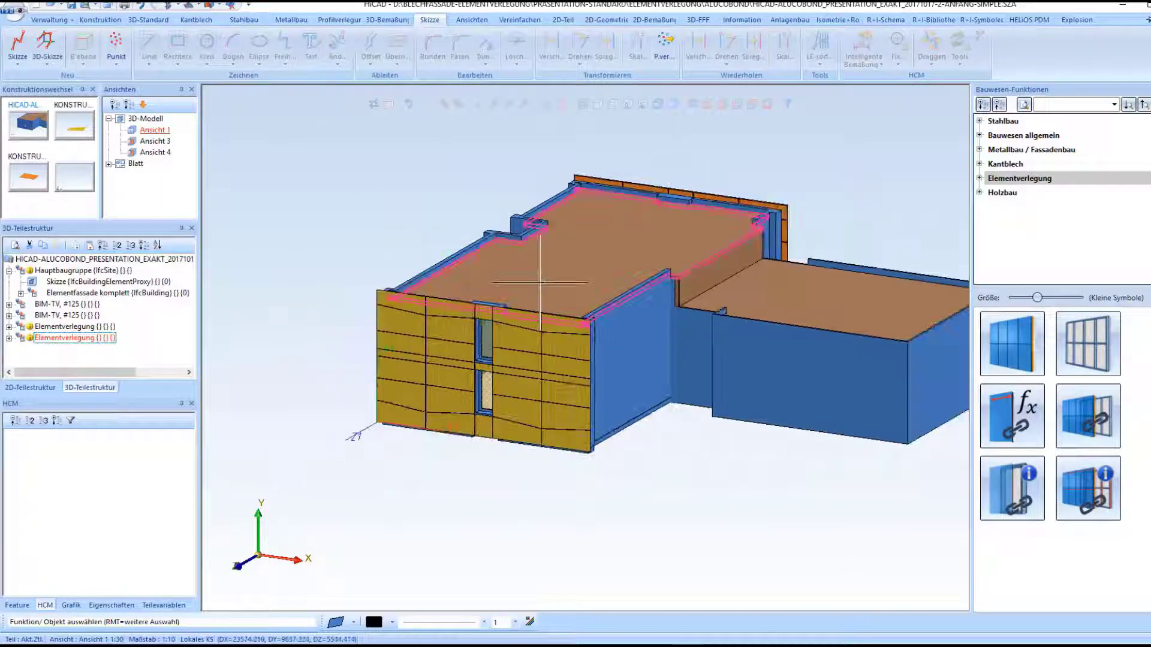